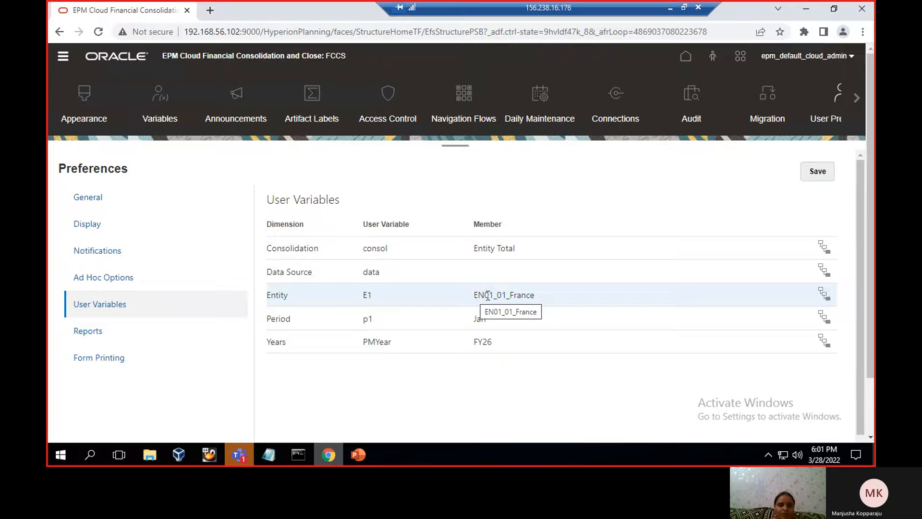
Open the form from2, stored in the library's Folder1 under folder, for editing in form management
{"action": "left_click", "coordinate": [63, 57]}
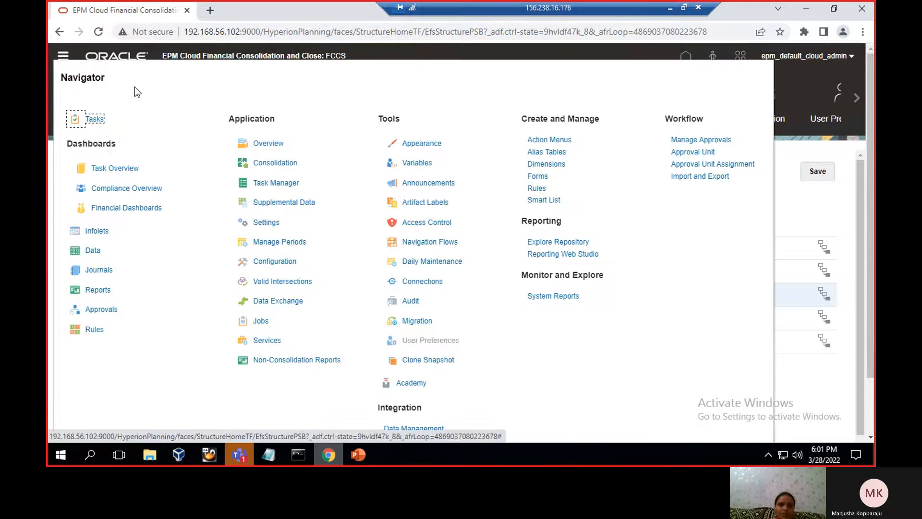
{"action": "left_click", "coordinate": [539, 175]}
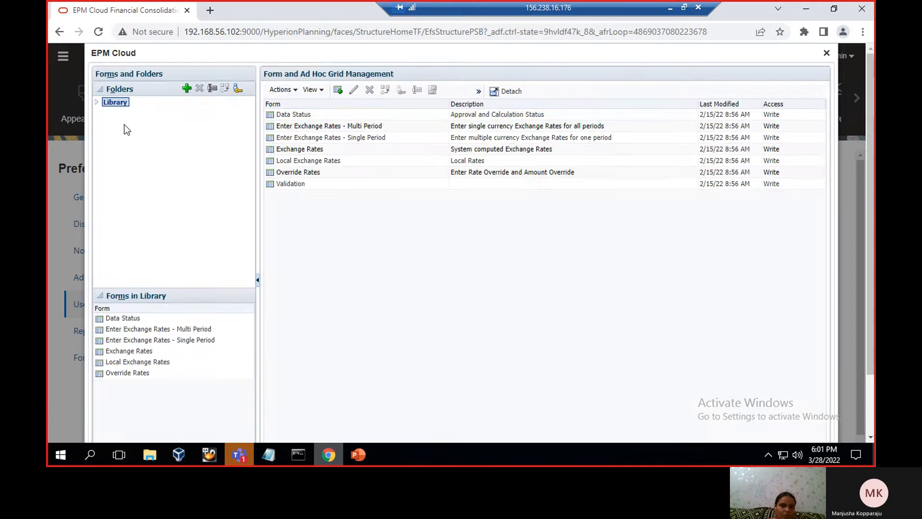
{"action": "left_click", "coordinate": [96, 102]}
{"action": "left_click", "coordinate": [106, 142]}
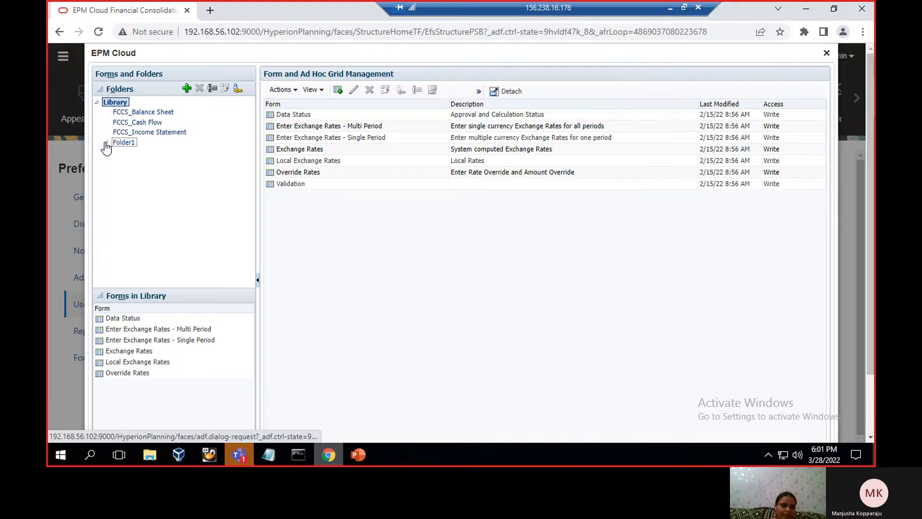
{"action": "left_click", "coordinate": [134, 152]}
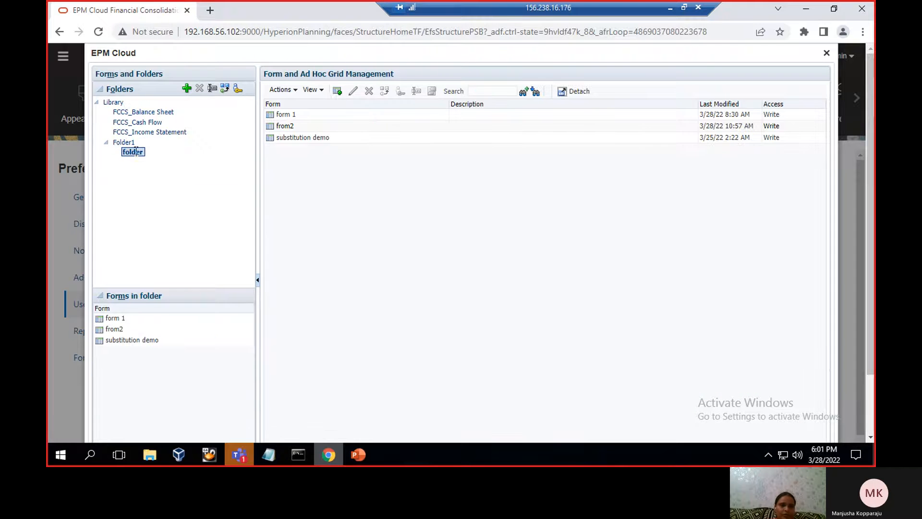
{"action": "left_click", "coordinate": [313, 128]}
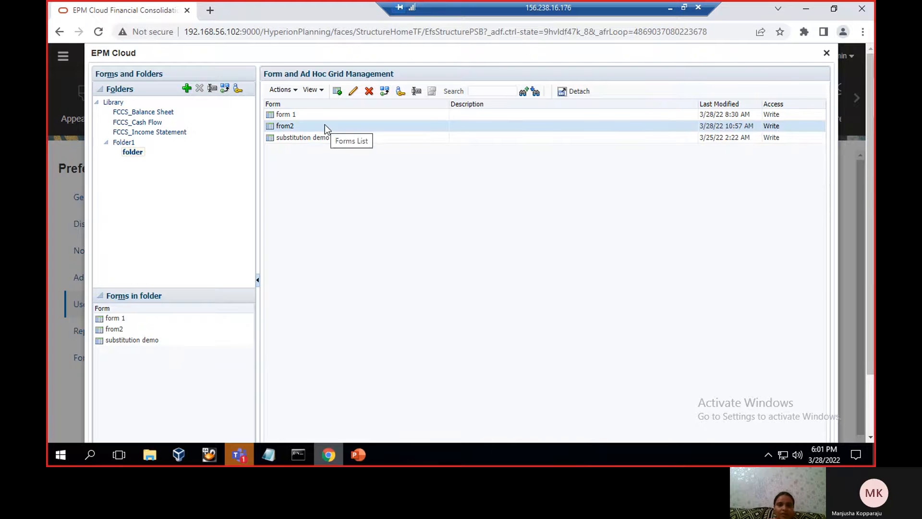
{"action": "left_click", "coordinate": [354, 91]}
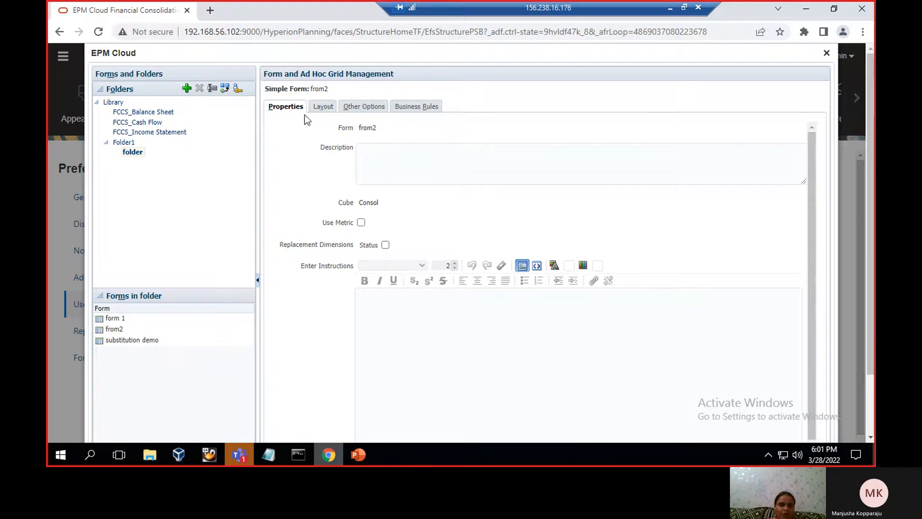
Open the member selection for the Entity dimension in column A of the form's layout
{"action": "left_click", "coordinate": [320, 108]}
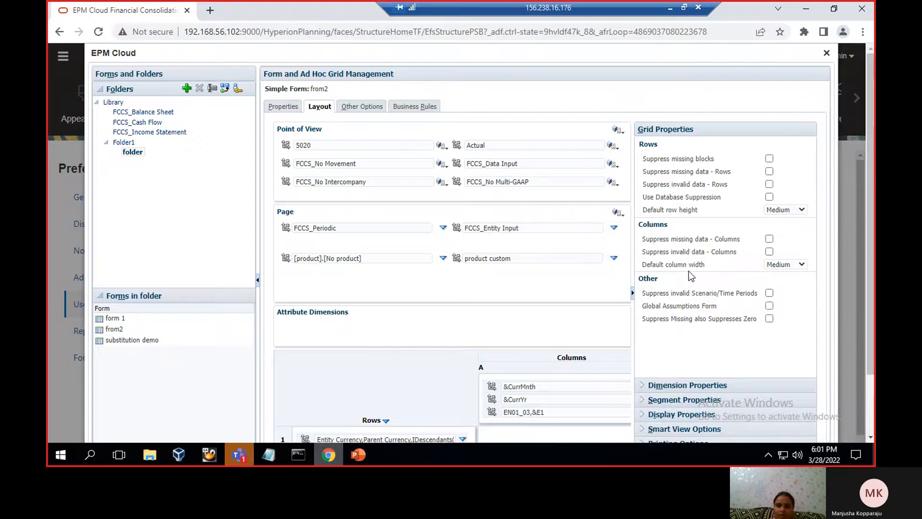
{"action": "left_click", "coordinate": [634, 295]}
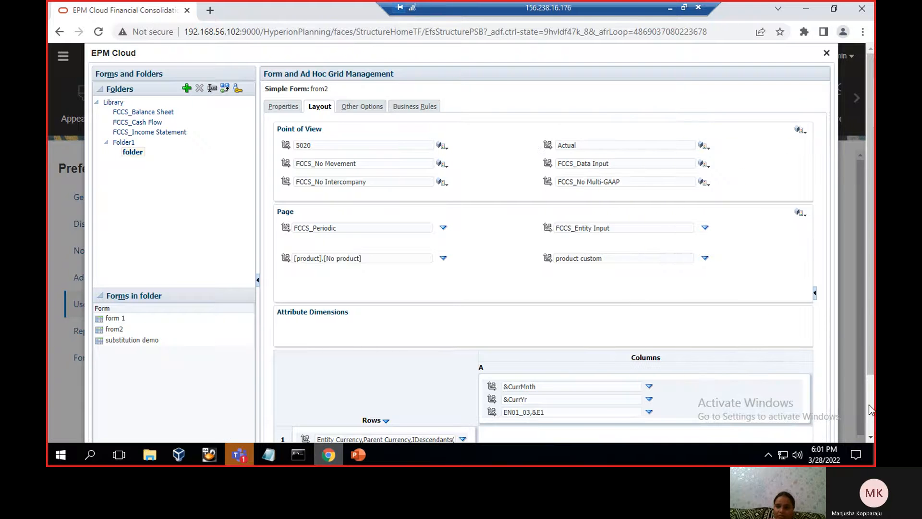
{"action": "scroll", "coordinate": [869, 404], "scroll_direction": "down", "scroll_amount": 2}
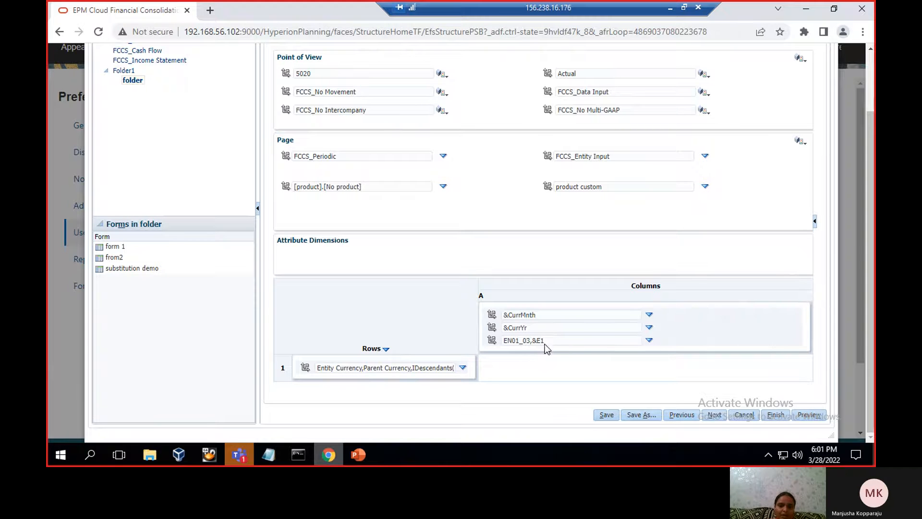
{"action": "left_click", "coordinate": [648, 341]}
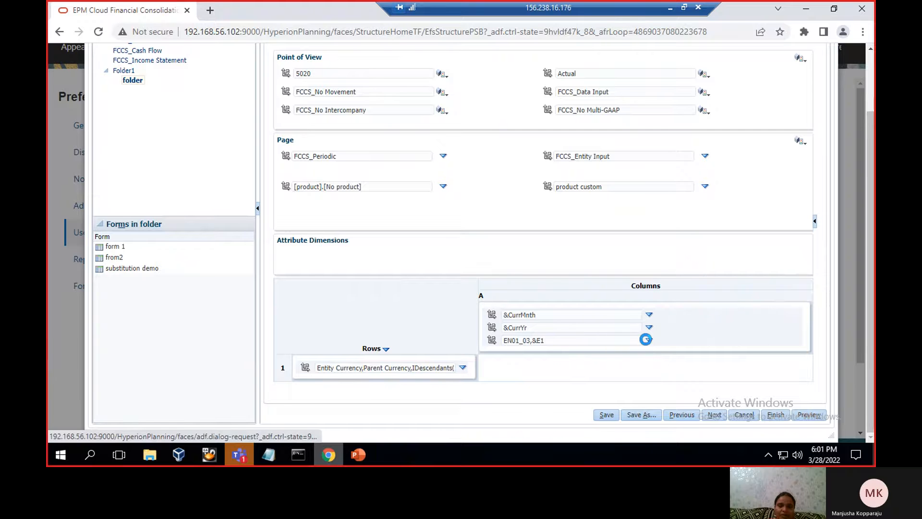
{"action": "left_click", "coordinate": [703, 338]}
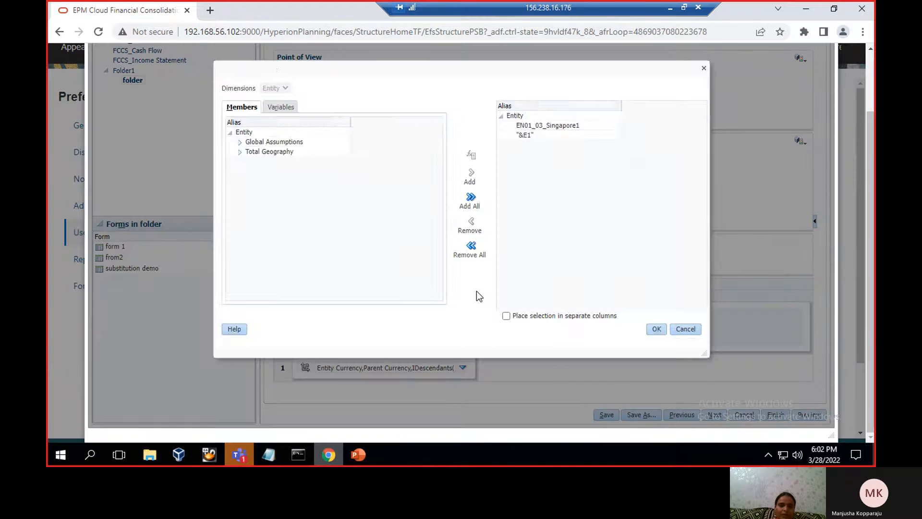
Check the Entity user variable E1, confirm the member selection with EN01_03_Singapore1 and &E1, and save the form
{"action": "left_click", "coordinate": [277, 110]}
{"action": "left_click", "coordinate": [252, 148]}
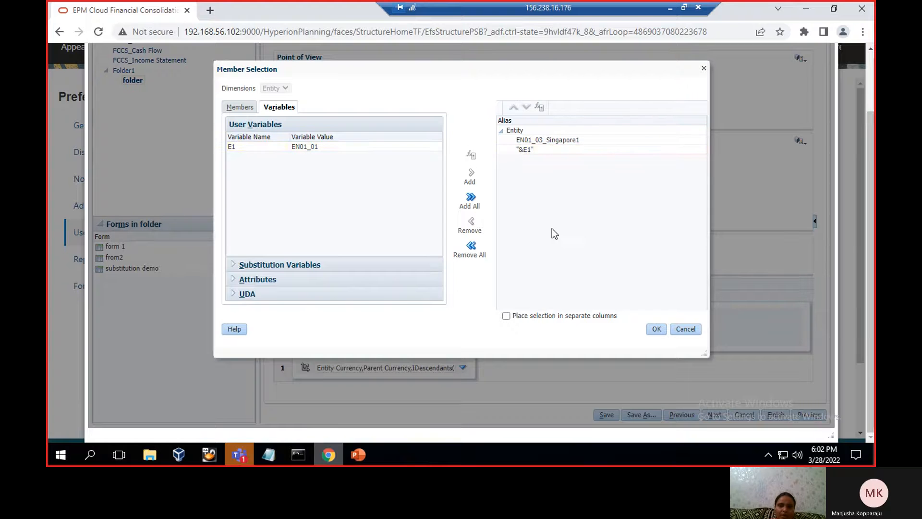
{"action": "left_click", "coordinate": [656, 328]}
{"action": "left_click", "coordinate": [607, 415]}
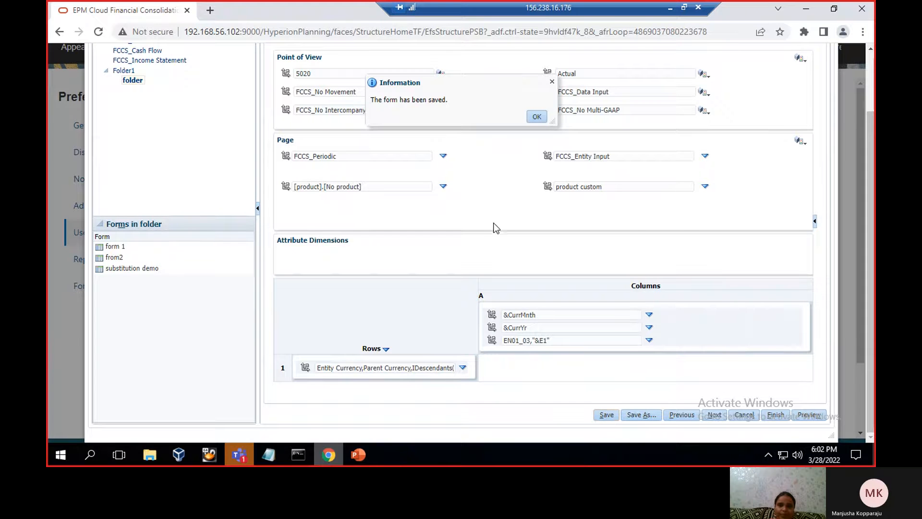
{"action": "left_click", "coordinate": [534, 118]}
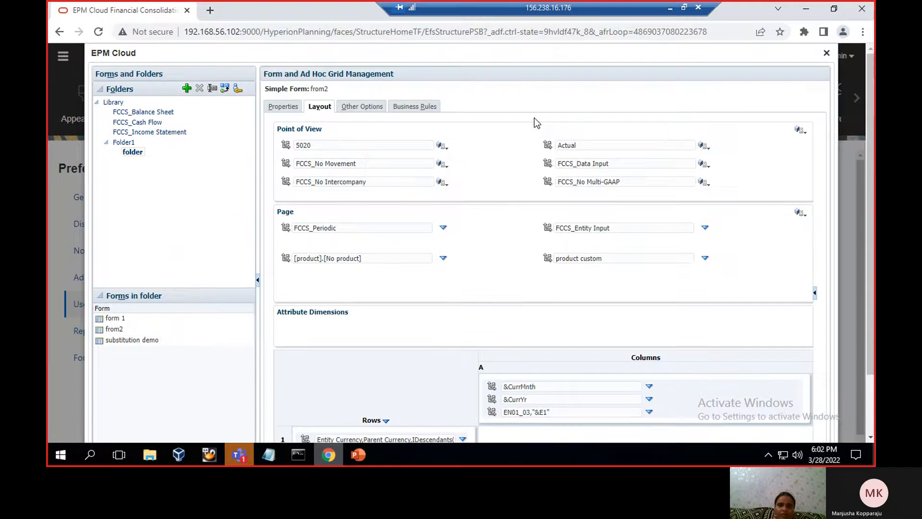
Check the user requirements slide in PowerPoint, return to Chrome and inspect E1 in the form's dynamic user variables
{"action": "left_click", "coordinate": [325, 458]}
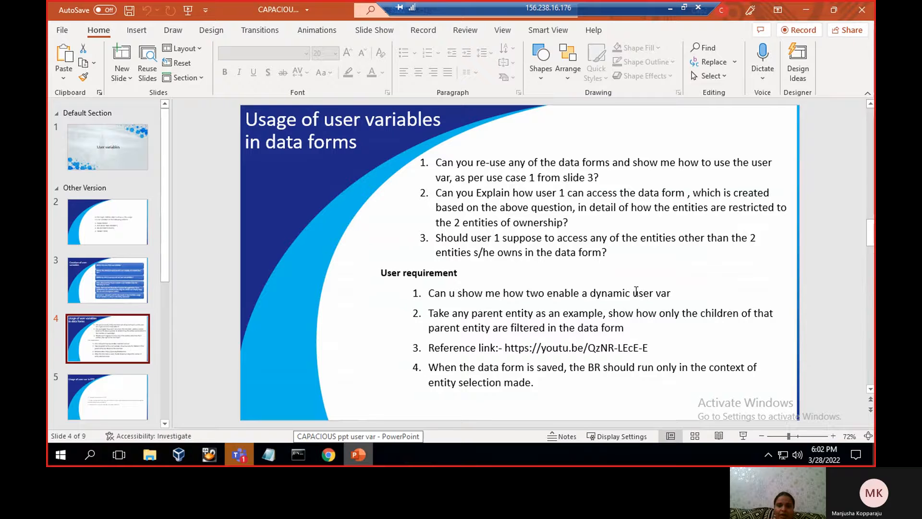
{"action": "left_click", "coordinate": [324, 455]}
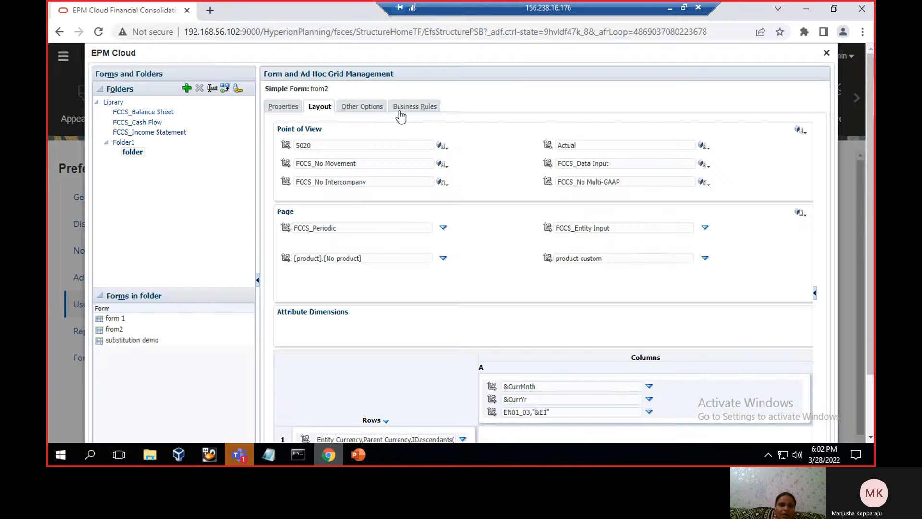
{"action": "left_click", "coordinate": [365, 107]}
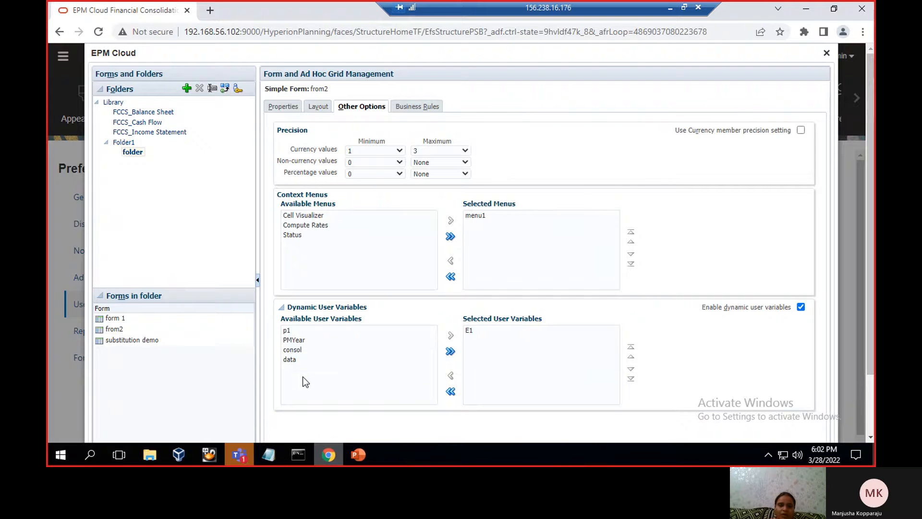
{"action": "left_click", "coordinate": [476, 330]}
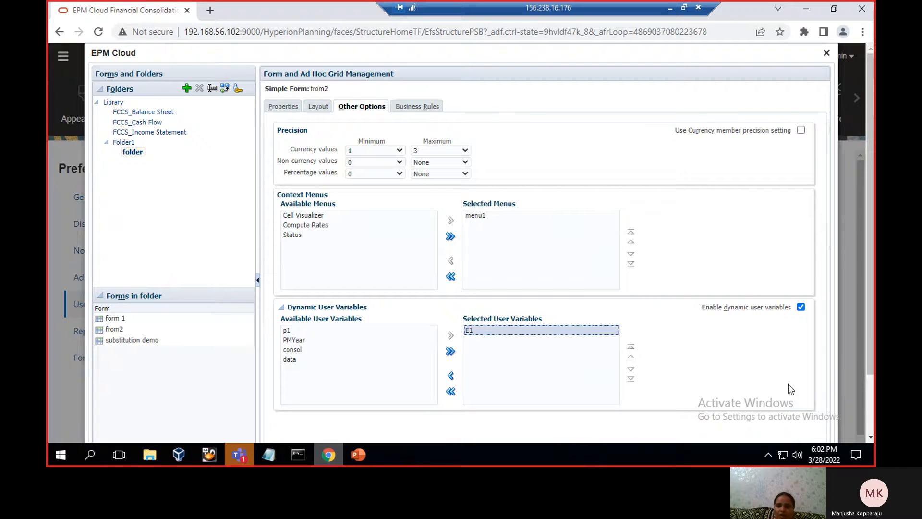
Save the form with dynamic user variables enabled and E1 as the selected user variable
{"action": "scroll", "coordinate": [869, 400], "scroll_direction": "down", "scroll_amount": 3}
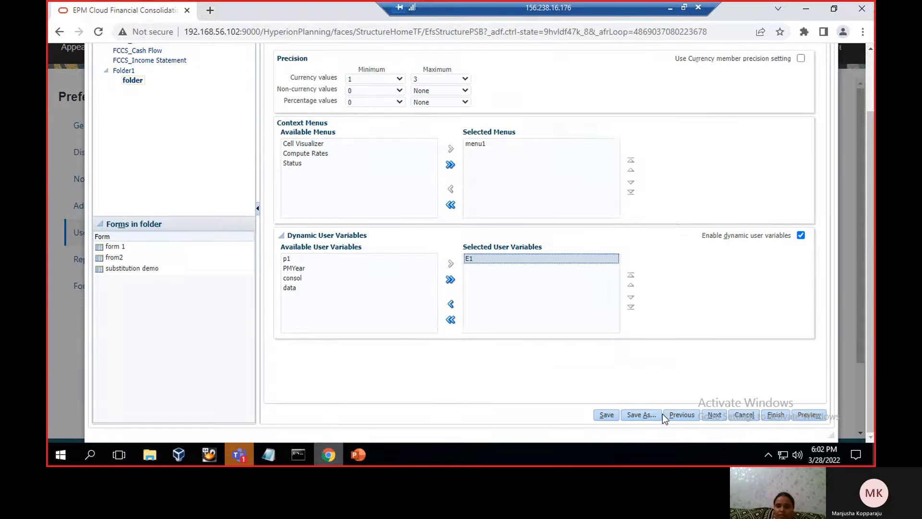
{"action": "left_click", "coordinate": [607, 414]}
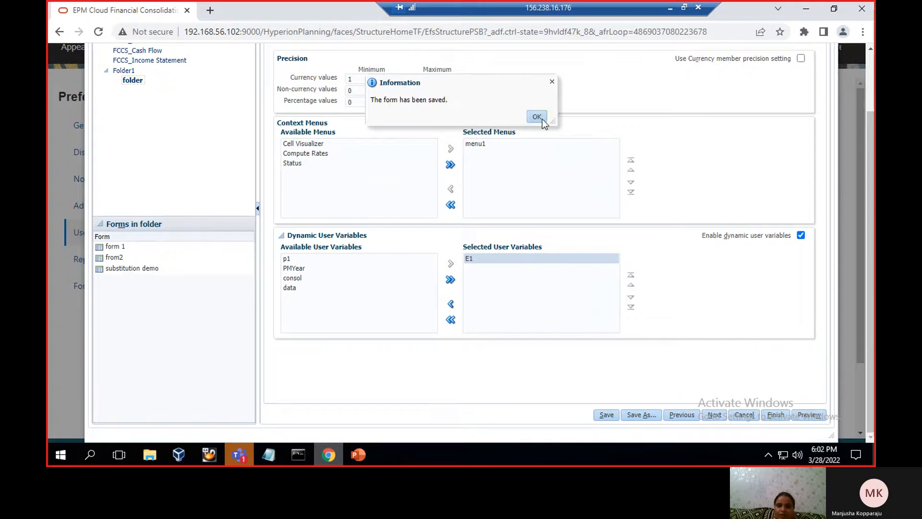
{"action": "left_click", "coordinate": [543, 119]}
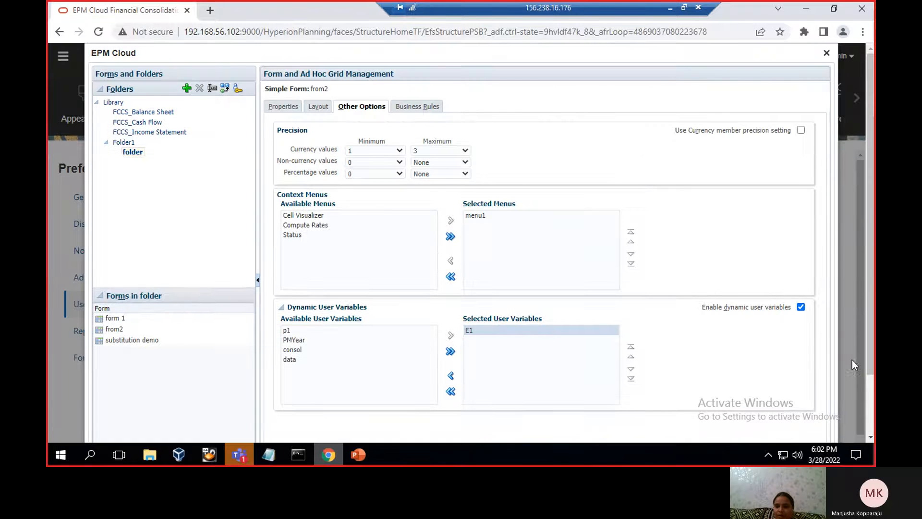
Preview the form and mark EN01_01_France under EN01 in the member selector for user variable E1
{"action": "scroll", "coordinate": [842, 413], "scroll_direction": "down", "scroll_amount": 3}
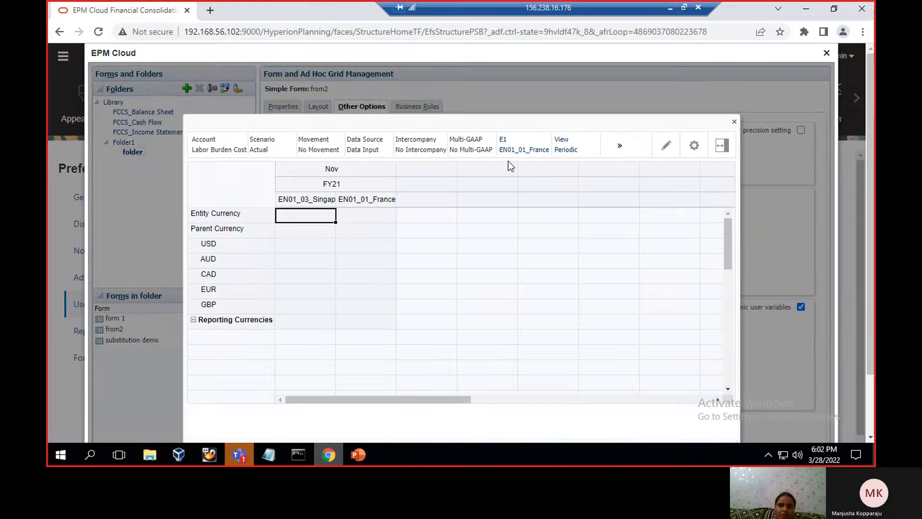
{"action": "left_click", "coordinate": [503, 149]}
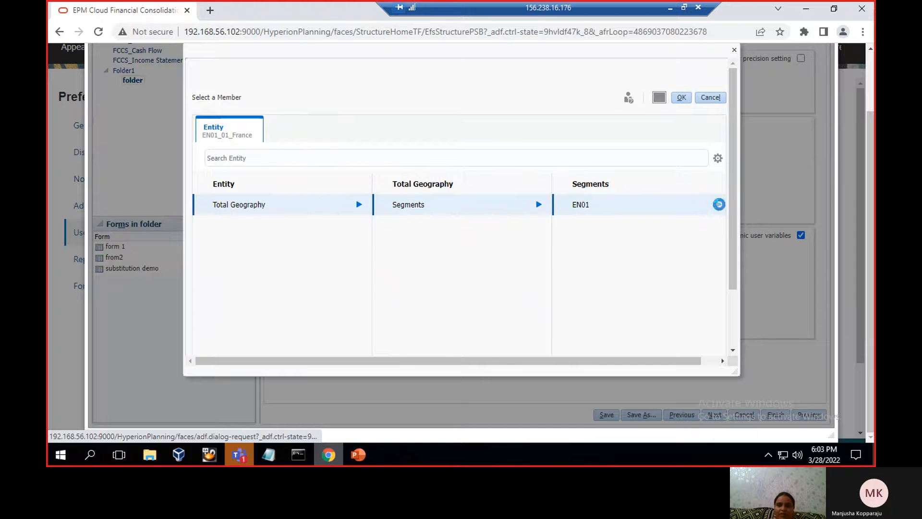
{"action": "left_click", "coordinate": [720, 205]}
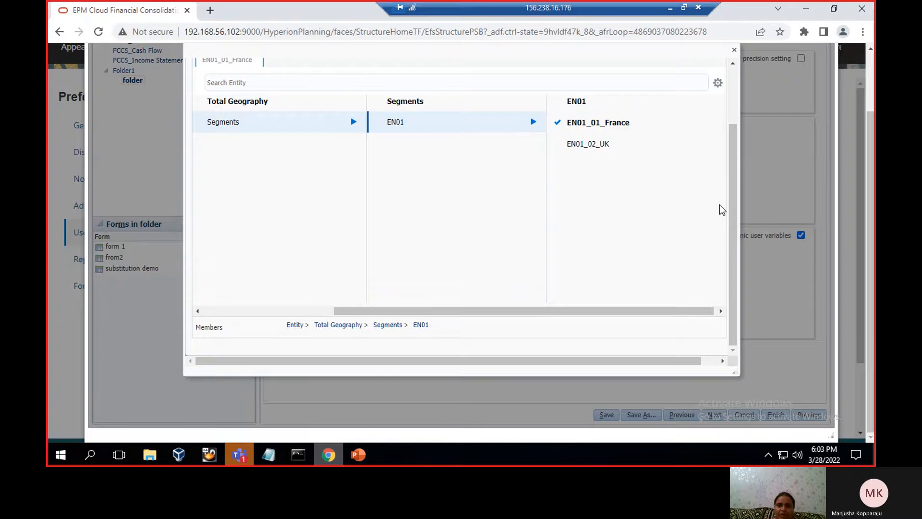
{"action": "left_click", "coordinate": [557, 126]}
Compare the entities offered under EN01 with the user requirements slide in PowerPoint, then close the form preview in Chrome
{"action": "left_click", "coordinate": [358, 455]}
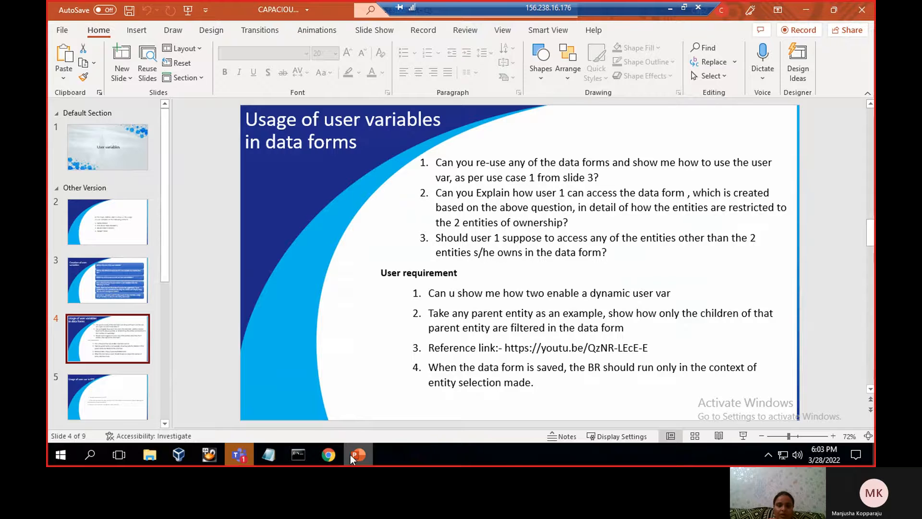
{"action": "left_click", "coordinate": [329, 454]}
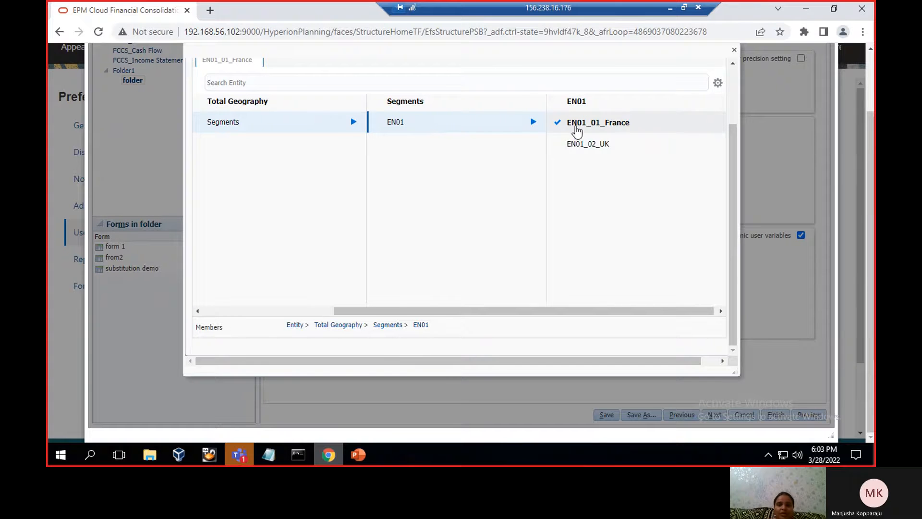
{"action": "key", "text": "alt+Tab"}
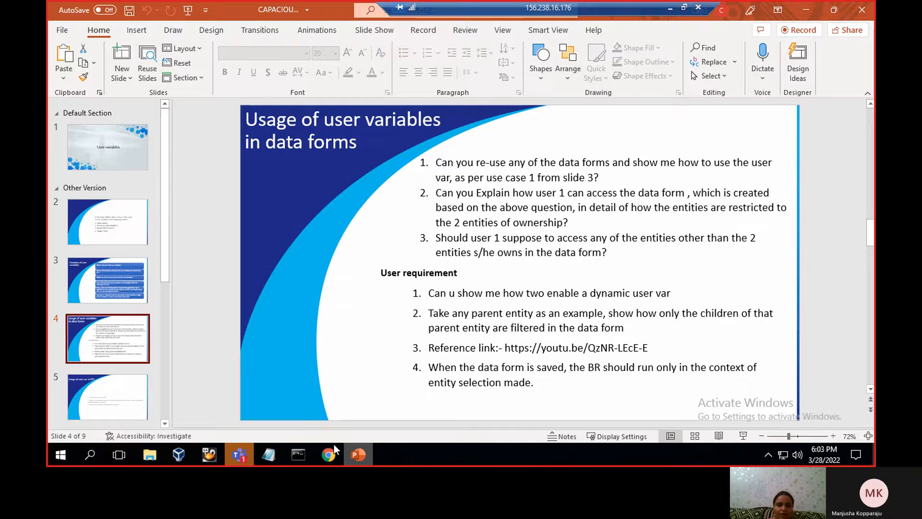
{"action": "left_click", "coordinate": [329, 457]}
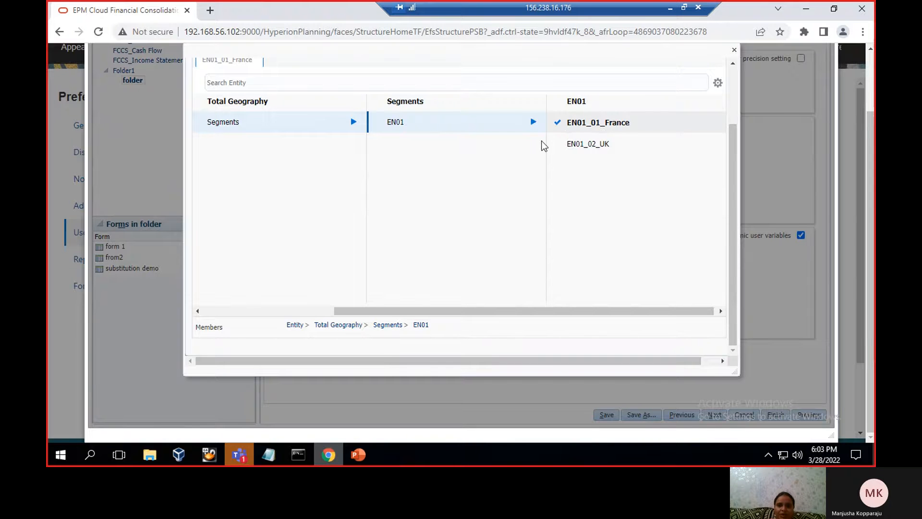
{"action": "left_click", "coordinate": [358, 455]}
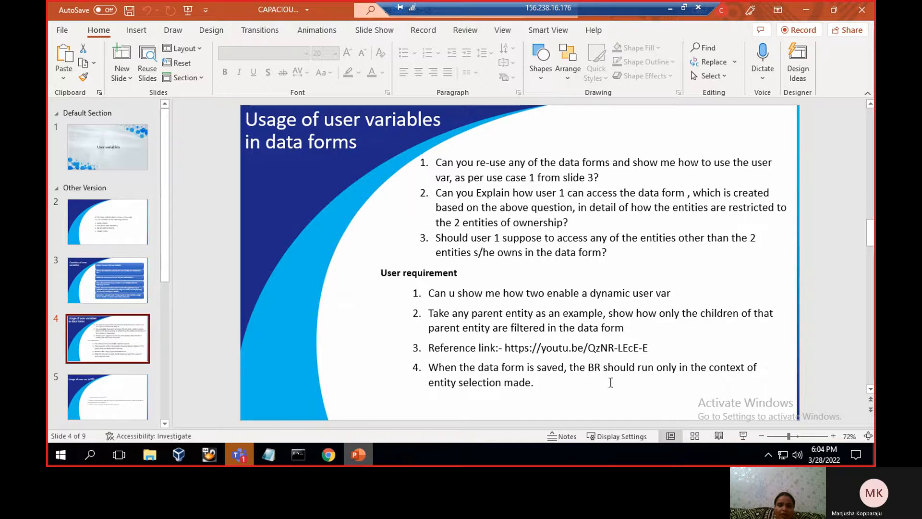
{"action": "left_click", "coordinate": [327, 455]}
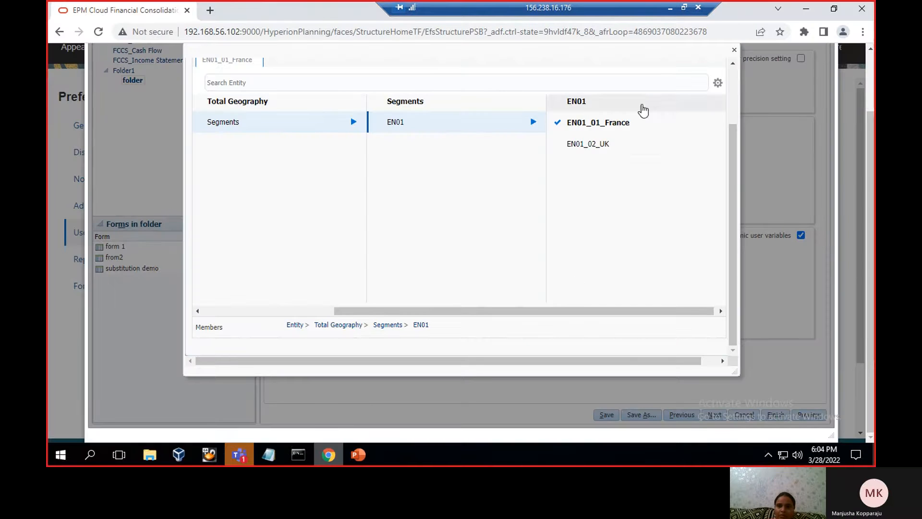
{"action": "left_click", "coordinate": [734, 50]}
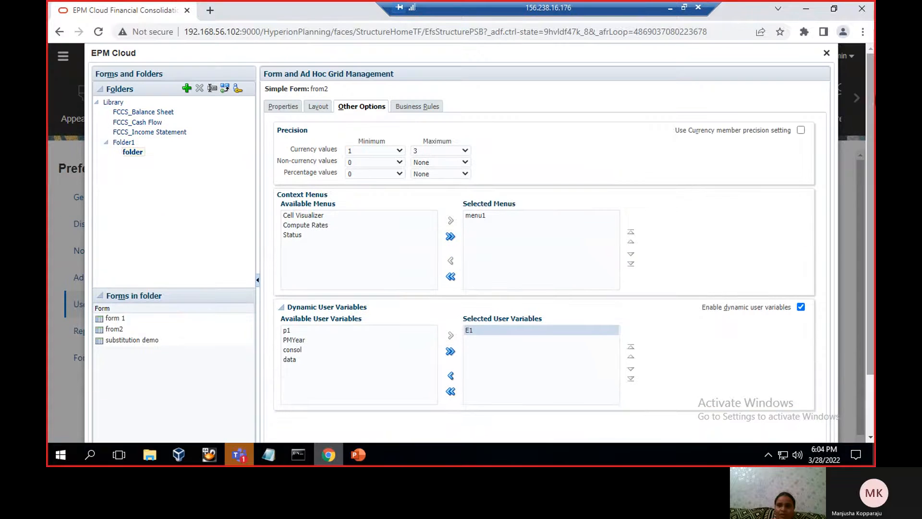
Check Run After Save and Use Members on Form for the form's Consolidate and Translate rules, then save and finish the form
{"action": "left_click", "coordinate": [416, 109]}
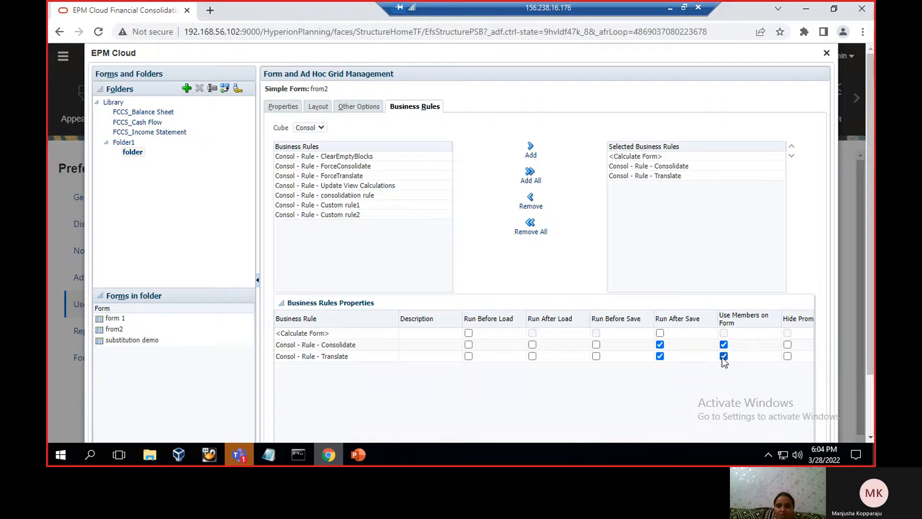
{"action": "left_click", "coordinate": [871, 408]}
{"action": "left_click", "coordinate": [606, 418]}
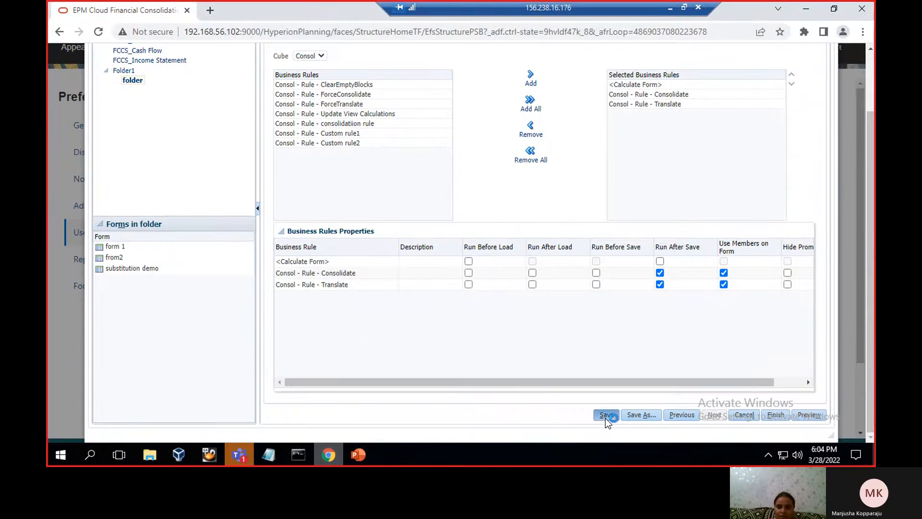
{"action": "left_click", "coordinate": [779, 417]}
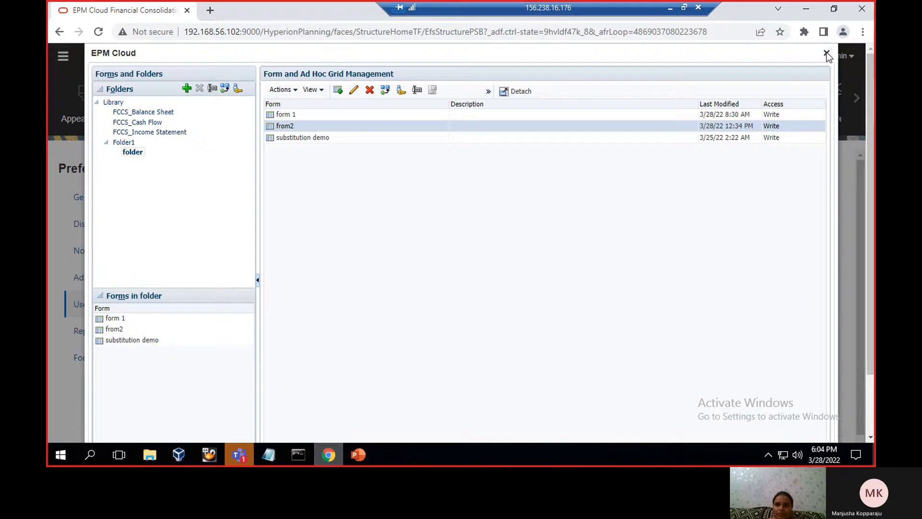
Close the forms management dialog and read the "Usage of user var in RTP" slide in PowerPoint
{"action": "left_click", "coordinate": [826, 53]}
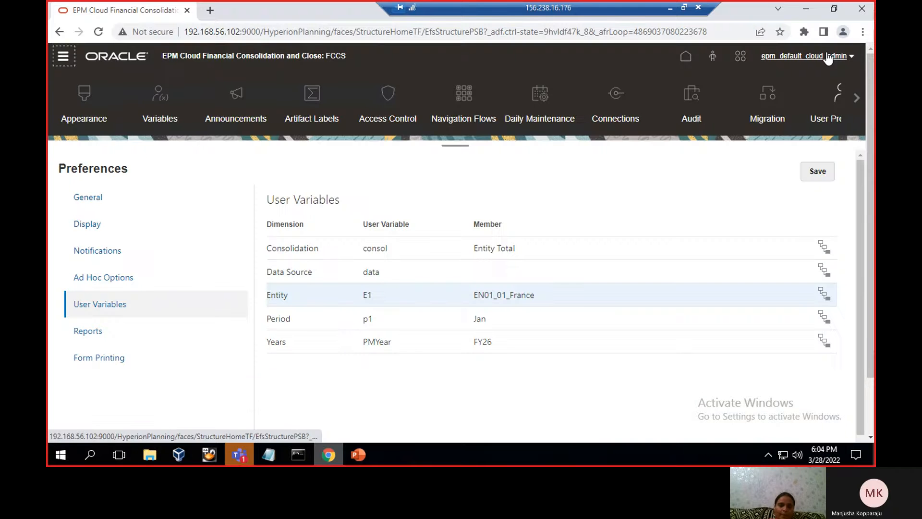
{"action": "left_click", "coordinate": [344, 456]}
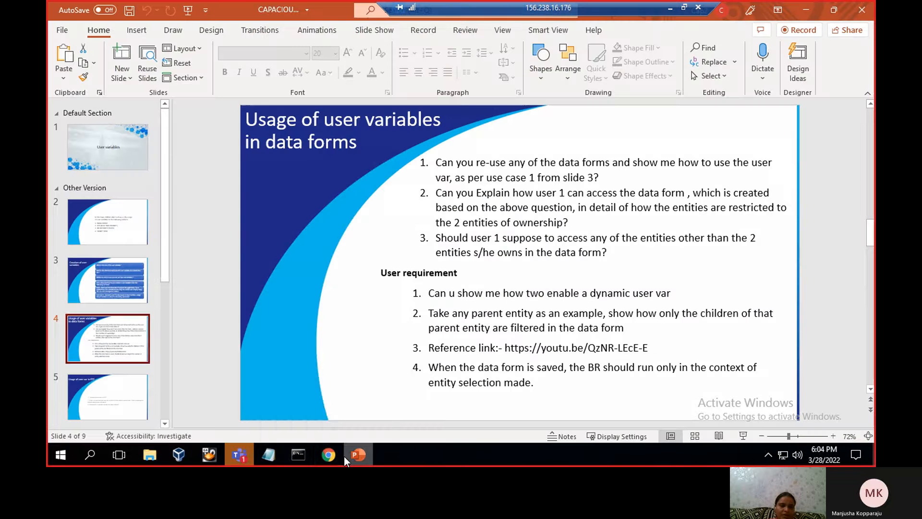
{"action": "left_click", "coordinate": [67, 402]}
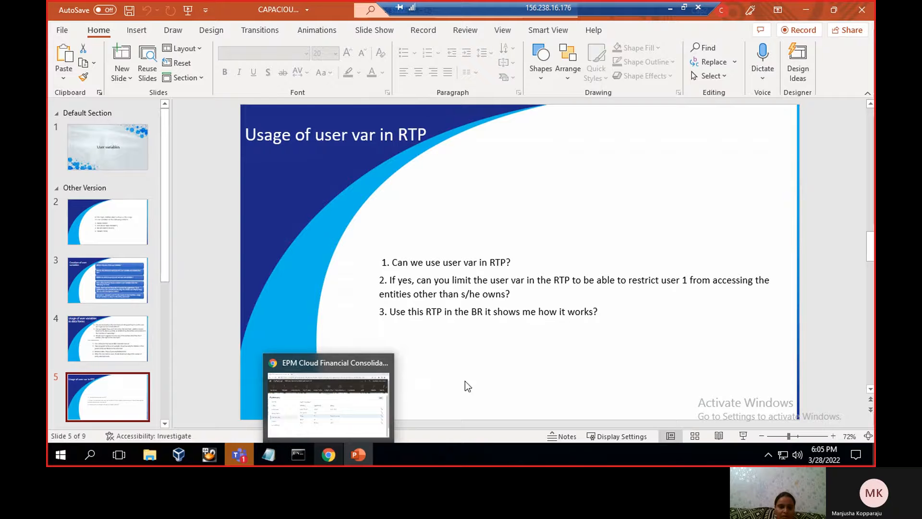
Switch to Chrome, launch Calculation Manager in a maximised window and open the Variable Designer
{"action": "left_click", "coordinate": [329, 454]}
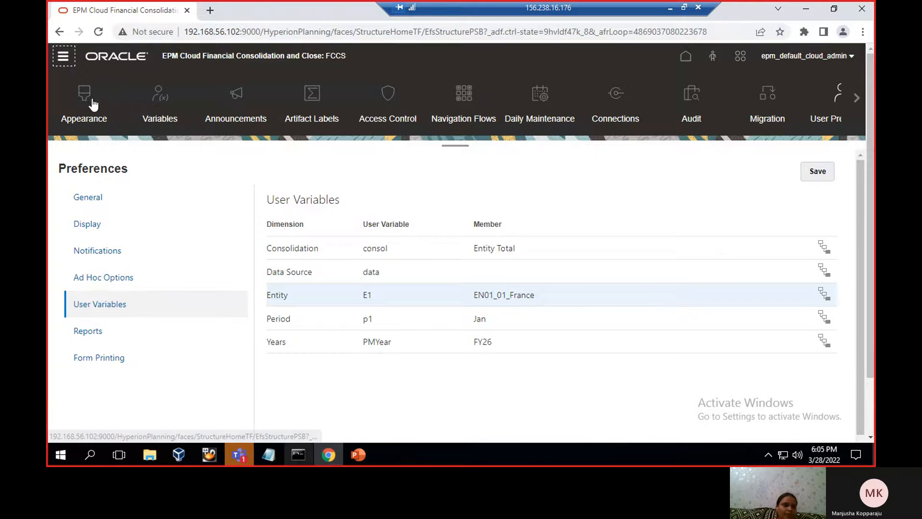
{"action": "left_click", "coordinate": [61, 60]}
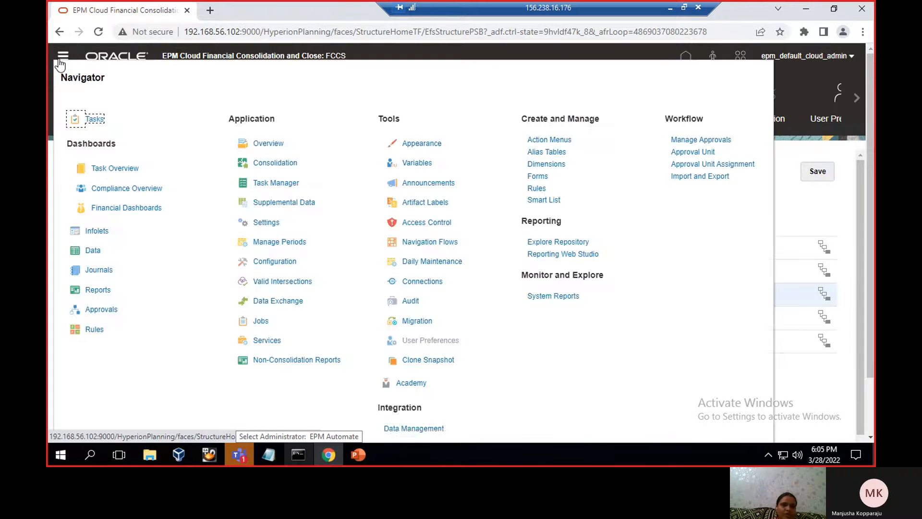
{"action": "left_click", "coordinate": [544, 192]}
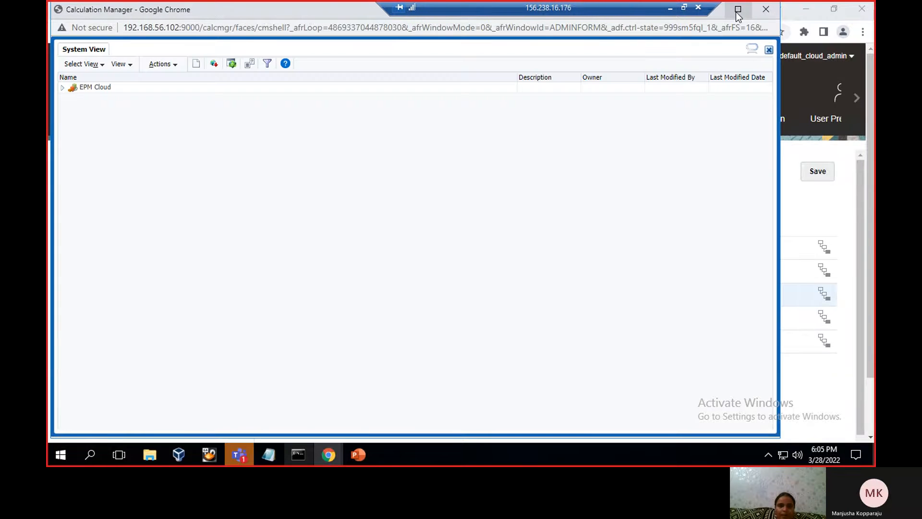
{"action": "left_click", "coordinate": [738, 9]}
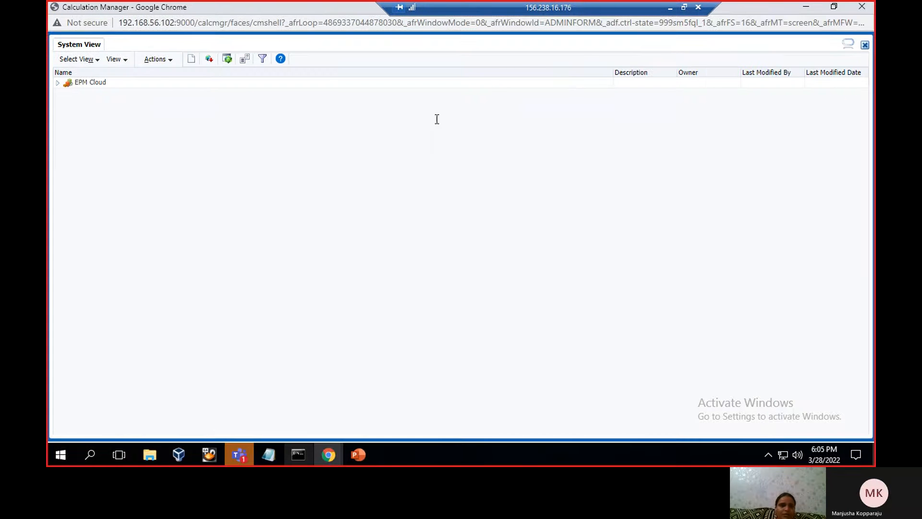
{"action": "left_click", "coordinate": [166, 58]}
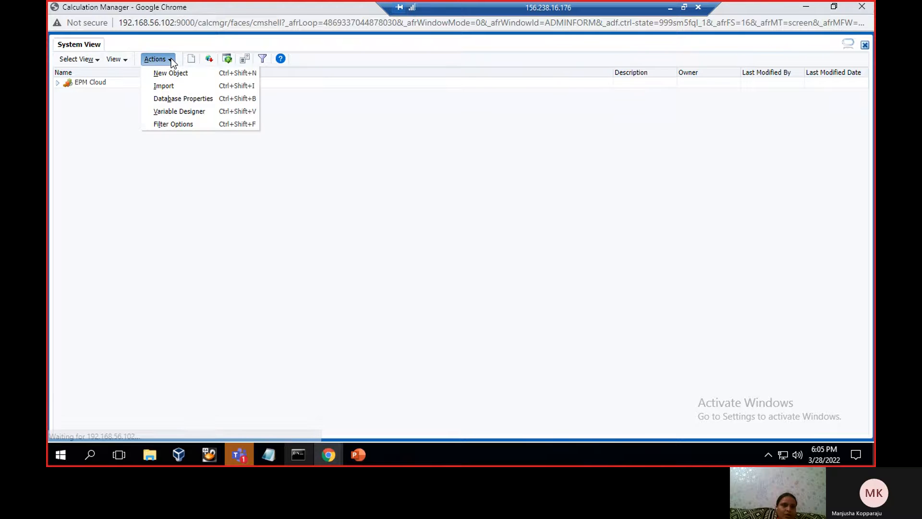
{"action": "left_click", "coordinate": [165, 112]}
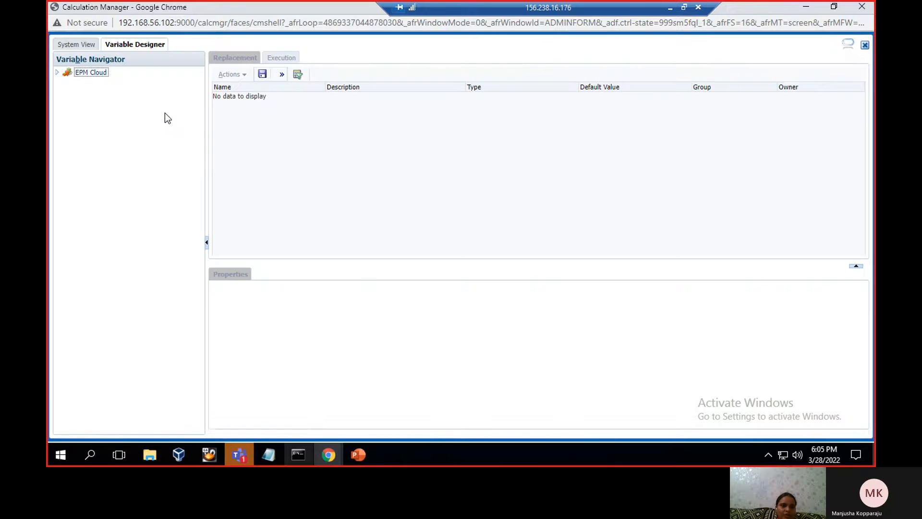
Open the properties of the RTP_E1 replacement variable in EPM Cloud's global scope
{"action": "left_click", "coordinate": [57, 72]}
{"action": "left_click", "coordinate": [95, 82]}
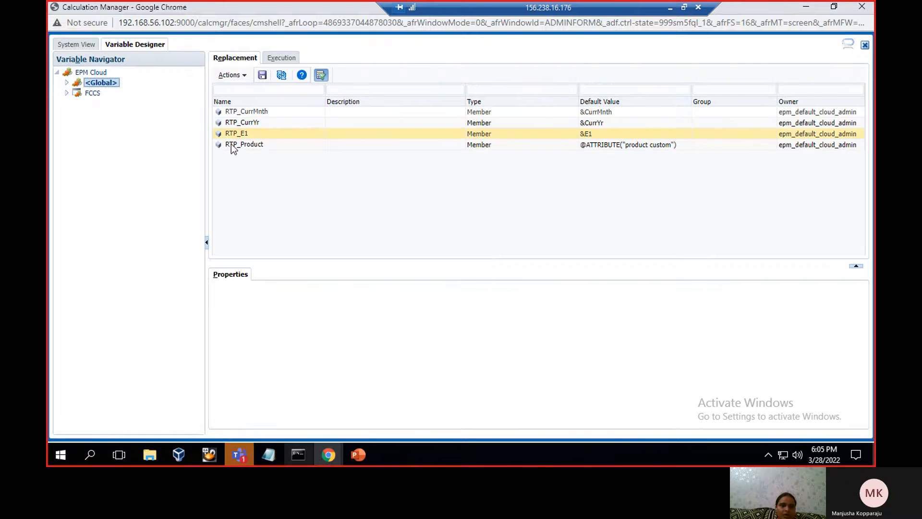
{"action": "left_click", "coordinate": [258, 135]}
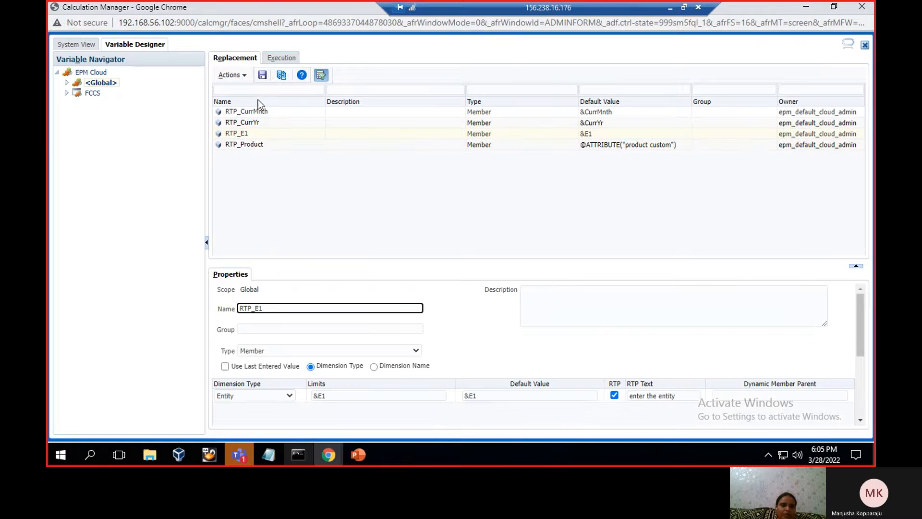
{"action": "left_click", "coordinate": [244, 76]}
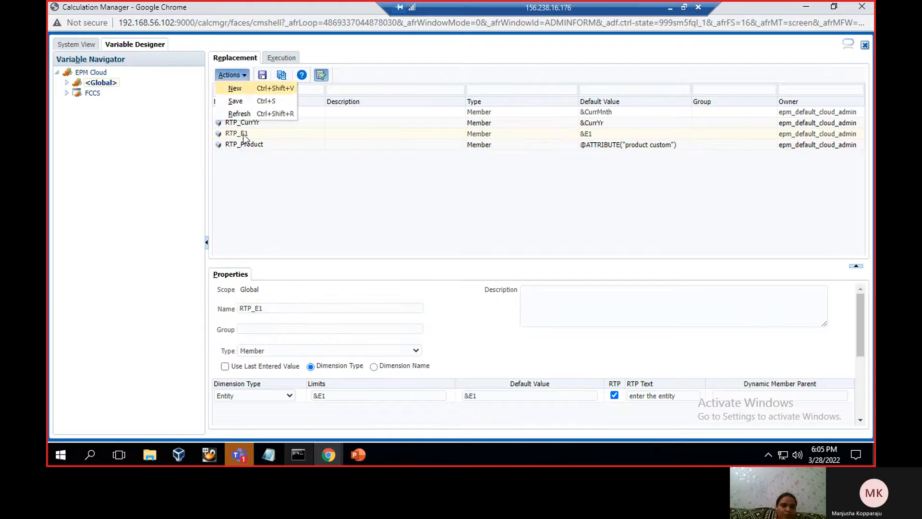
{"action": "left_click", "coordinate": [243, 199]}
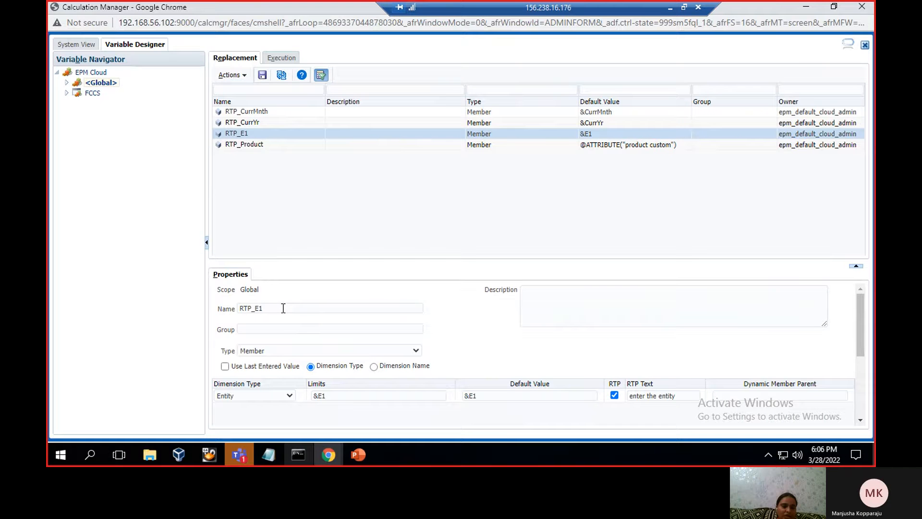
Choose Member as RTP_E1's type and Entity as its dimension type, and save the variable
{"action": "left_click", "coordinate": [317, 353]}
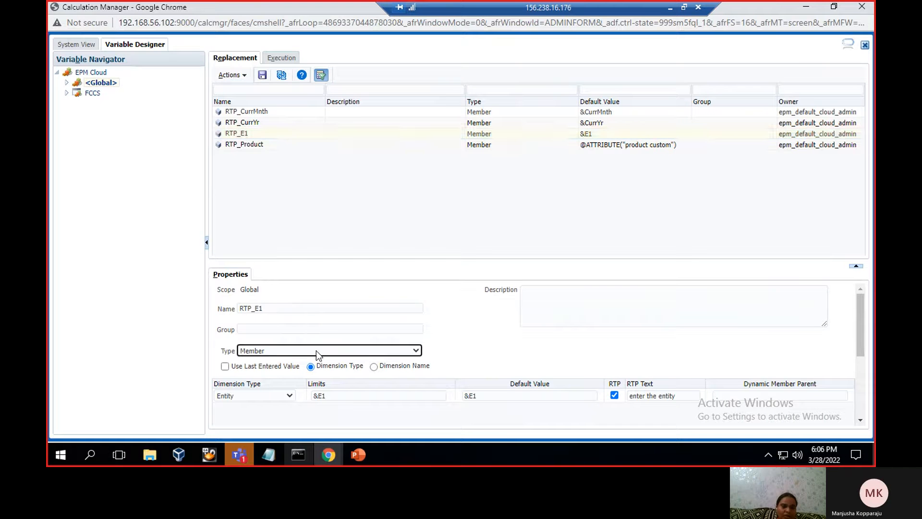
{"action": "left_click", "coordinate": [417, 351]}
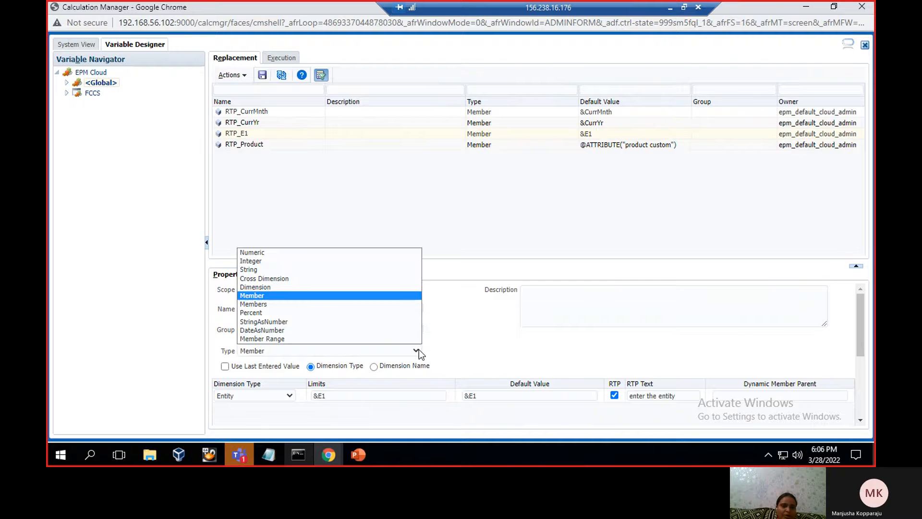
{"action": "left_click", "coordinate": [398, 300]}
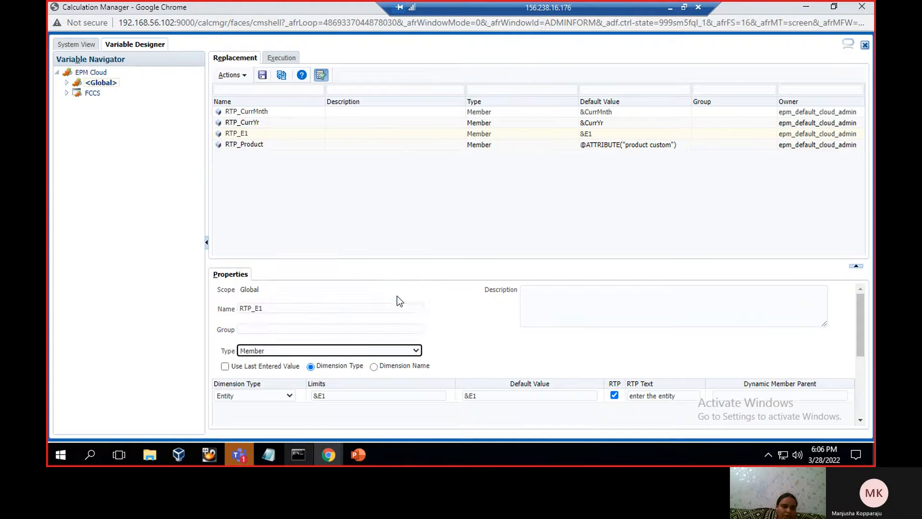
{"action": "left_click", "coordinate": [289, 397]}
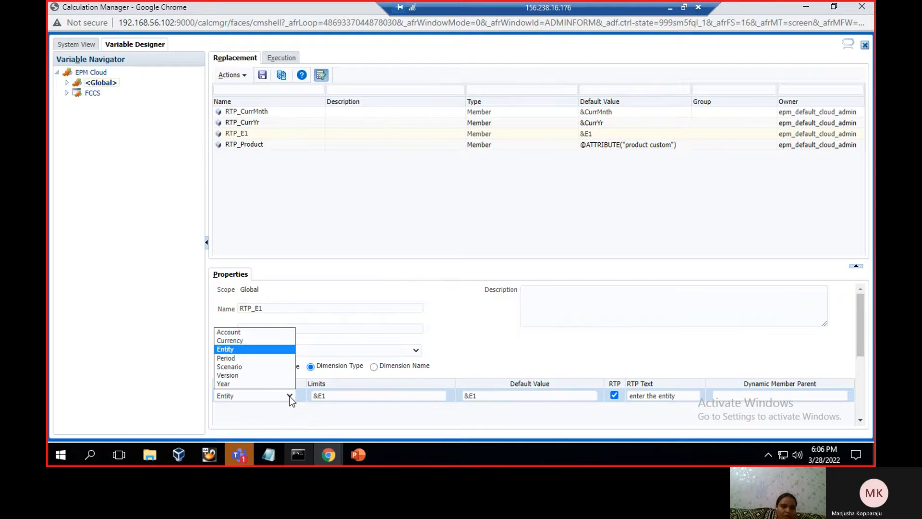
{"action": "left_click", "coordinate": [288, 352]}
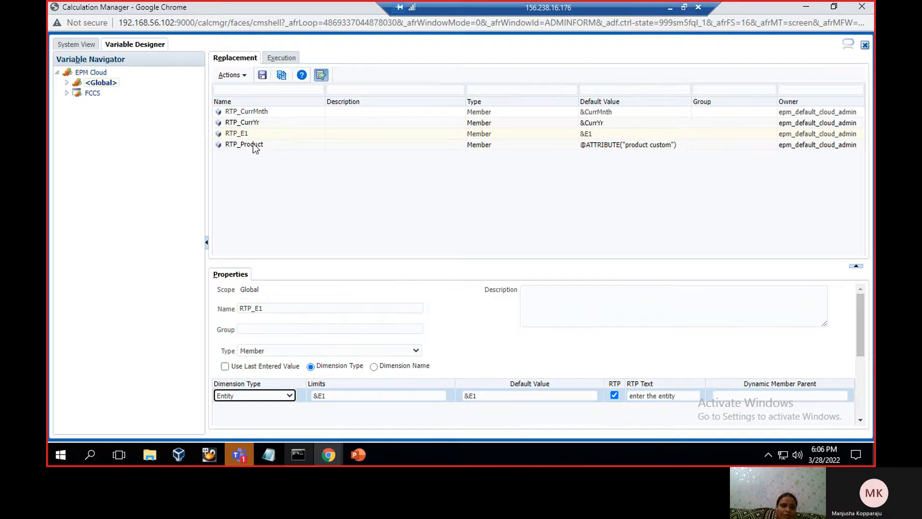
{"action": "left_click", "coordinate": [263, 75]}
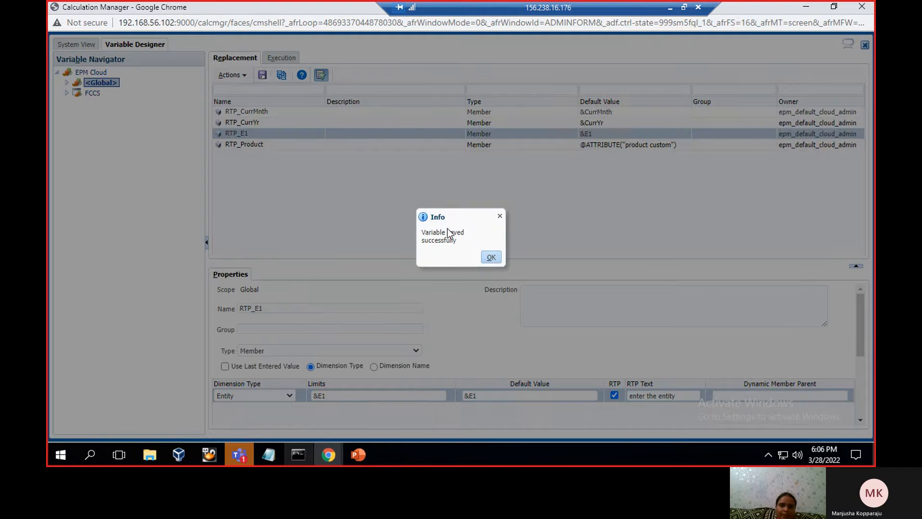
{"action": "key", "text": "Return"}
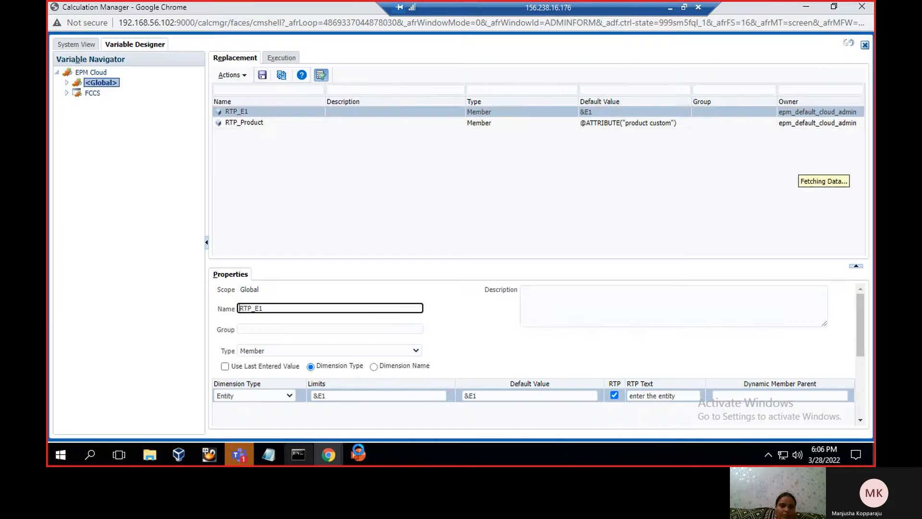
Read the RTP and "Usage of user var in BR" slides in PowerPoint and switch back to Calculation Manager in Chrome
{"action": "left_click", "coordinate": [359, 454]}
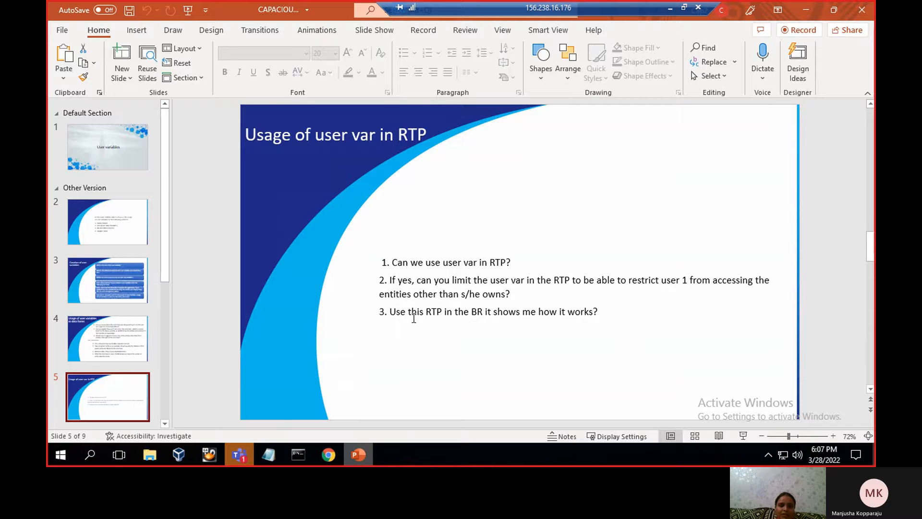
{"action": "scroll", "coordinate": [414, 318], "scroll_direction": "down", "scroll_amount": 1}
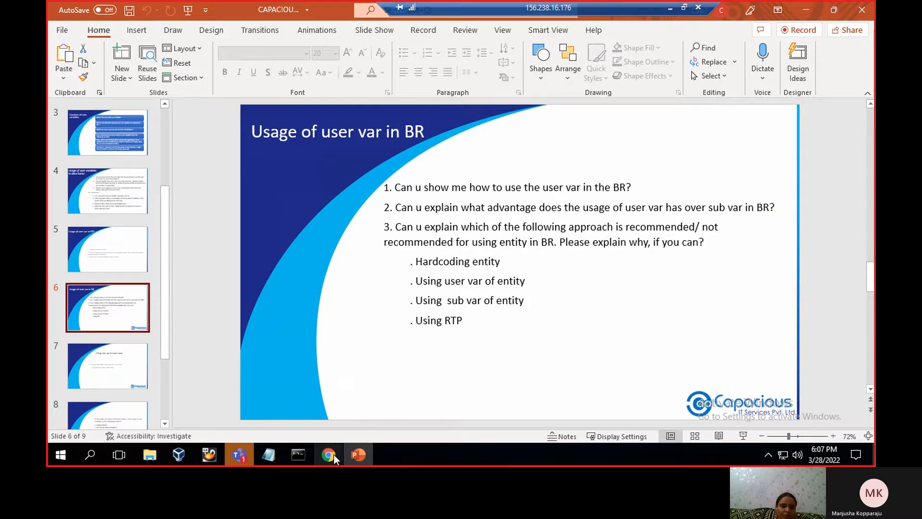
{"action": "mouse_move", "coordinate": [333, 454]}
{"action": "left_click", "coordinate": [374, 409]}
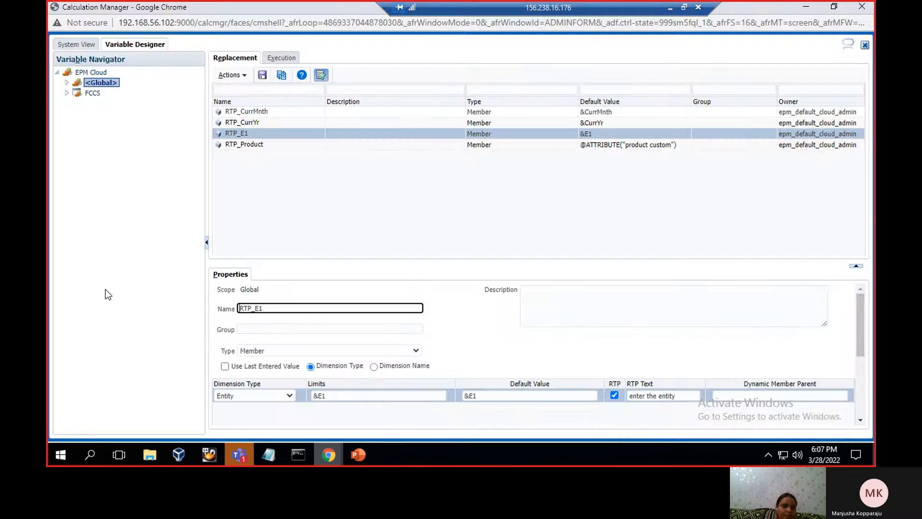
Open Custom rule2 from the rules of the FCCS application's Consol cube
{"action": "left_click", "coordinate": [80, 44]}
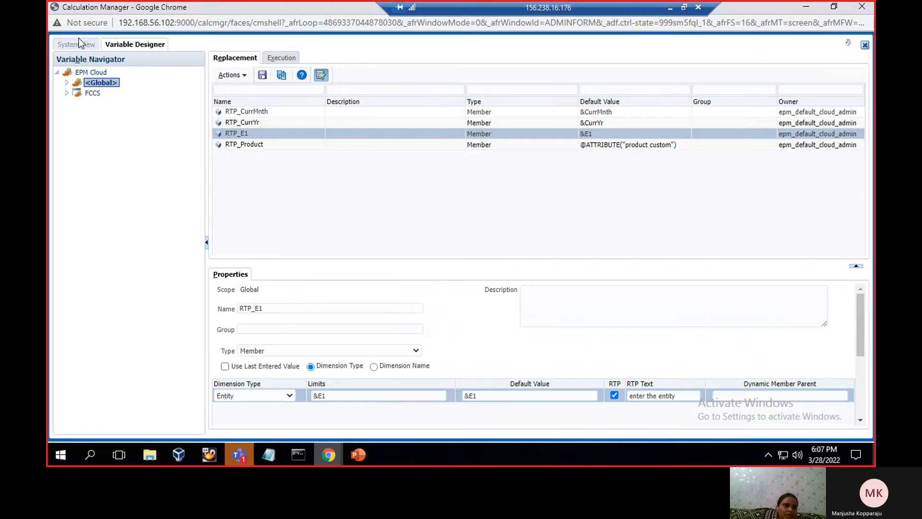
{"action": "left_click", "coordinate": [58, 83]}
{"action": "left_click", "coordinate": [66, 94]}
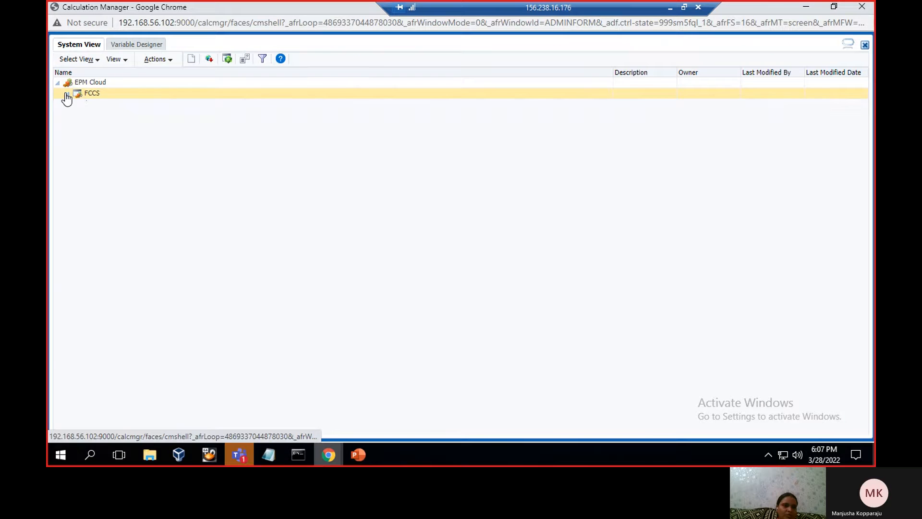
{"action": "left_click", "coordinate": [77, 116]}
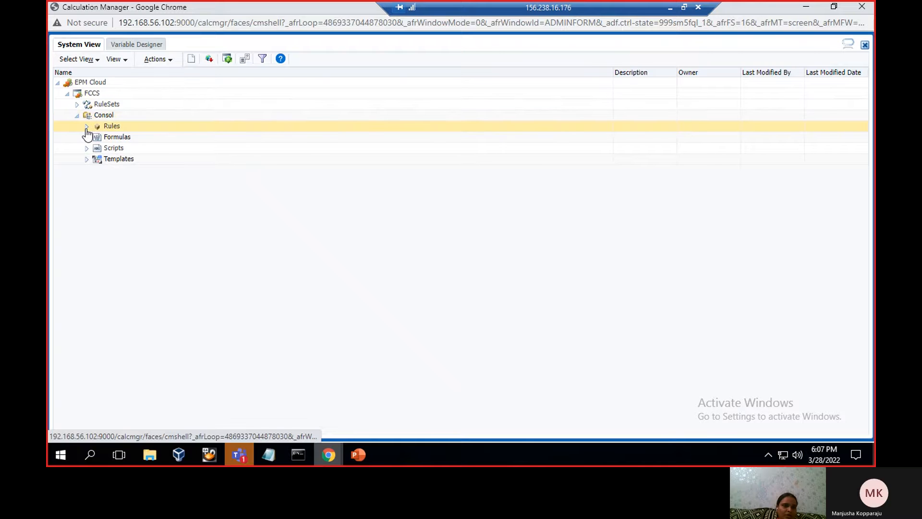
{"action": "left_click", "coordinate": [87, 127]}
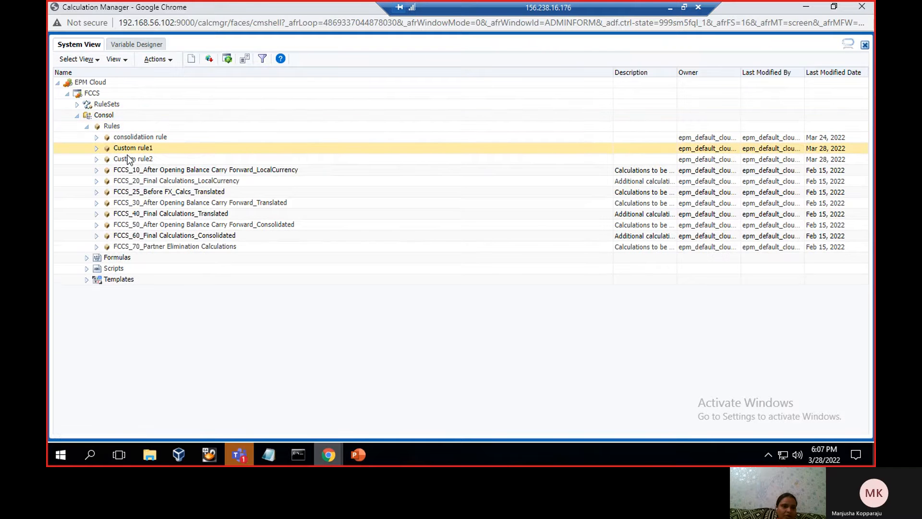
{"action": "left_click", "coordinate": [128, 158]}
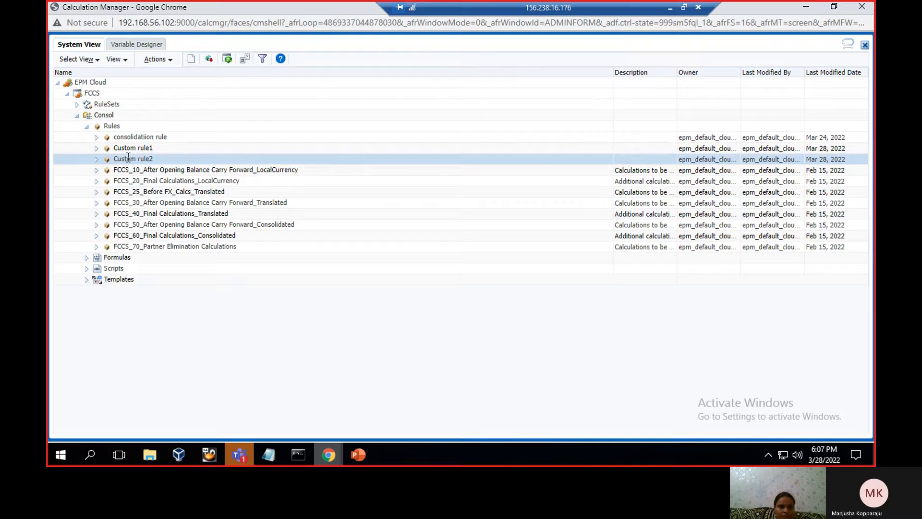
{"action": "right_click", "coordinate": [129, 158]}
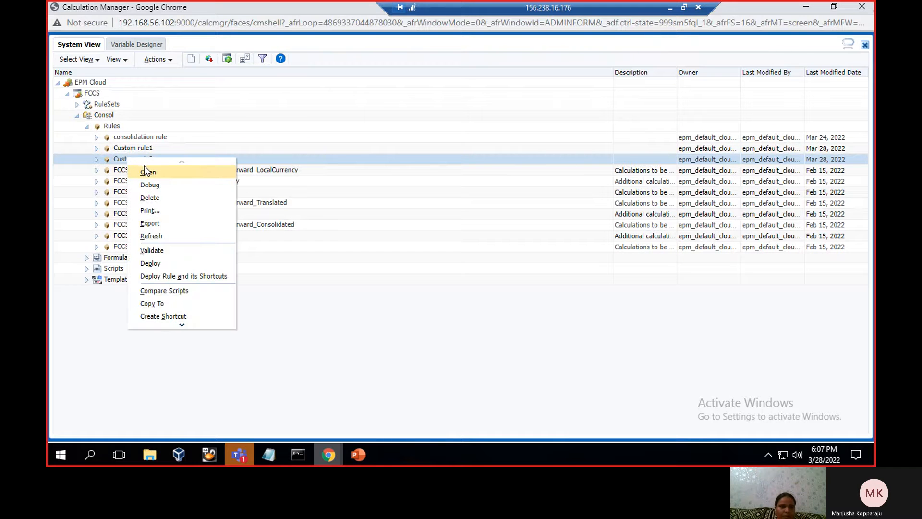
{"action": "left_click", "coordinate": [145, 172]}
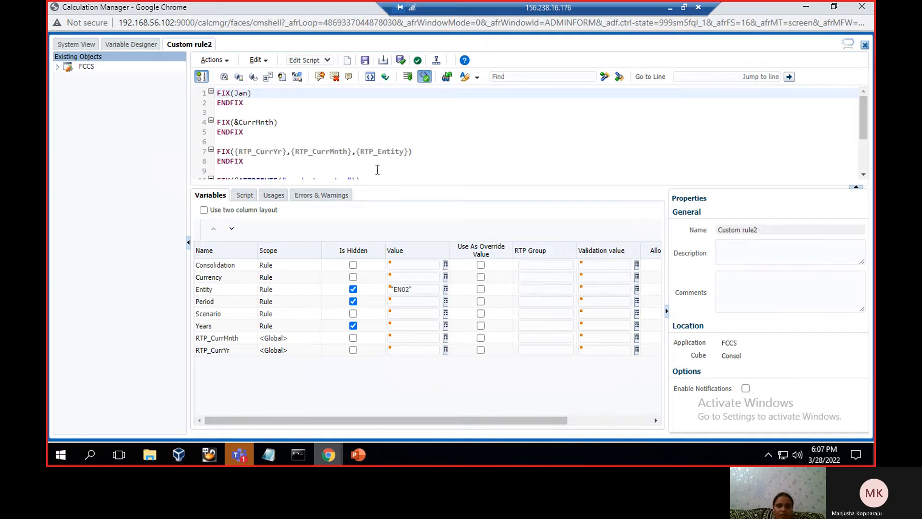
{"action": "left_click", "coordinate": [378, 170]}
{"action": "key", "text": "Down"}
{"action": "key", "text": "Down"}
{"action": "key", "text": "Down"}
{"action": "key", "text": "Down"}
{"action": "key", "text": "Down"}
{"action": "key", "text": "Down"}
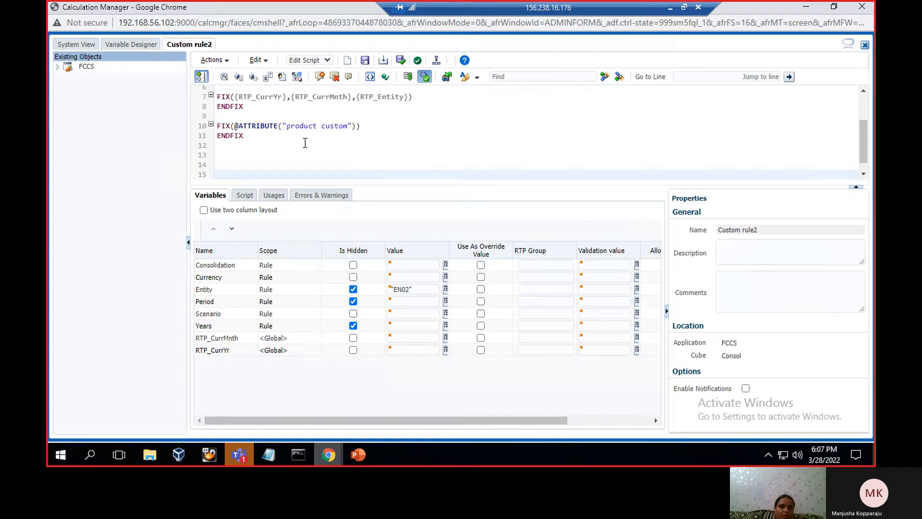
{"action": "left_click", "coordinate": [243, 135]}
{"action": "left_click_drag", "start_coordinate": [240, 132], "coordinate": [217, 126]}
{"action": "key", "text": "Delete"}
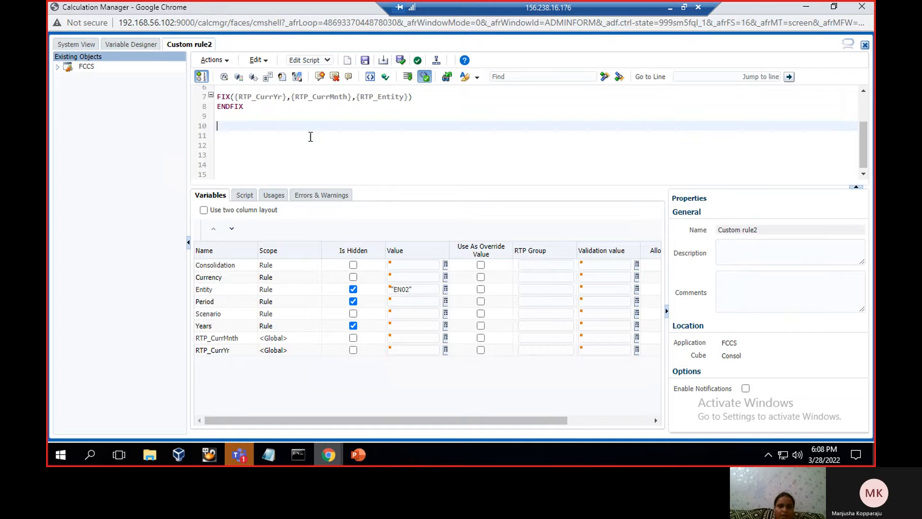
Review the script from its beginning and highlight CurrMnth in the FIX(&CurrMnth) statement
{"action": "key", "text": "Up"}
{"action": "key", "text": "Up"}
{"action": "key", "text": "Up"}
{"action": "key", "text": "Up"}
{"action": "key", "text": "Up"}
{"action": "key", "text": "Up"}
{"action": "key", "text": "Up"}
{"action": "key", "text": "Up"}
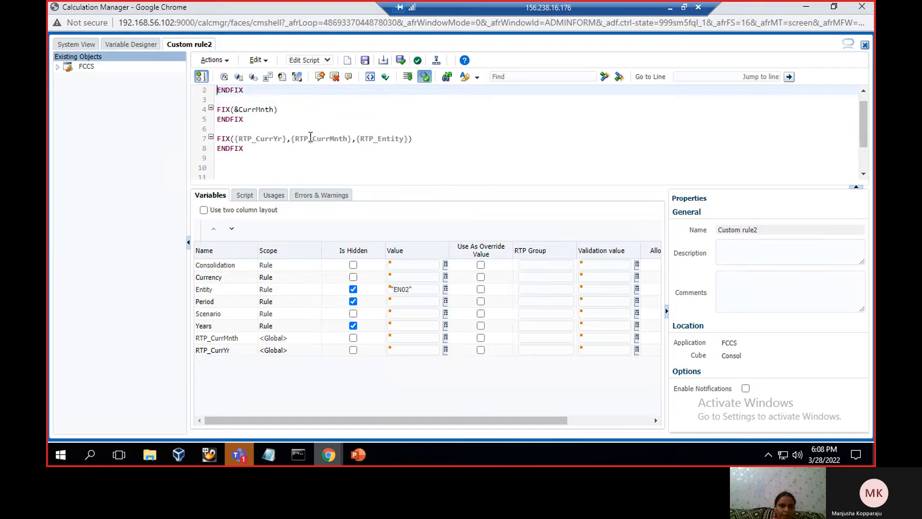
{"action": "key", "text": "Up"}
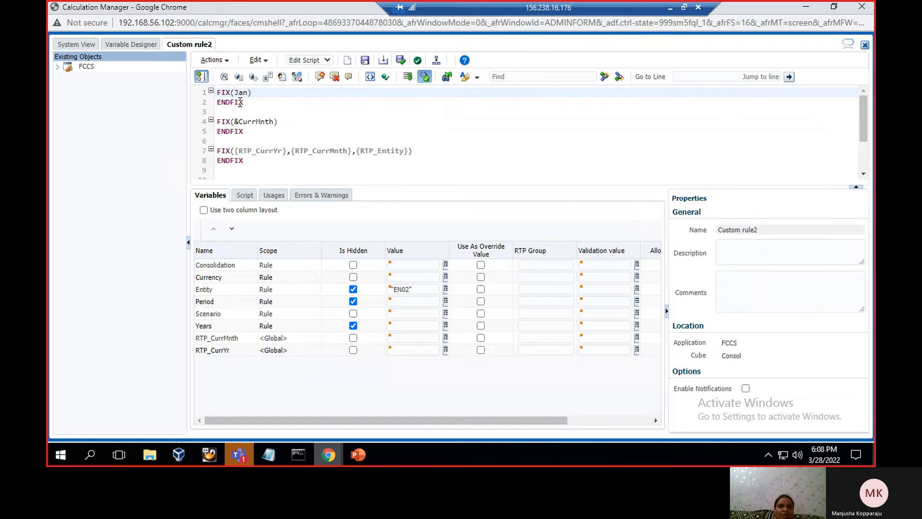
{"action": "double_click", "coordinate": [268, 120]}
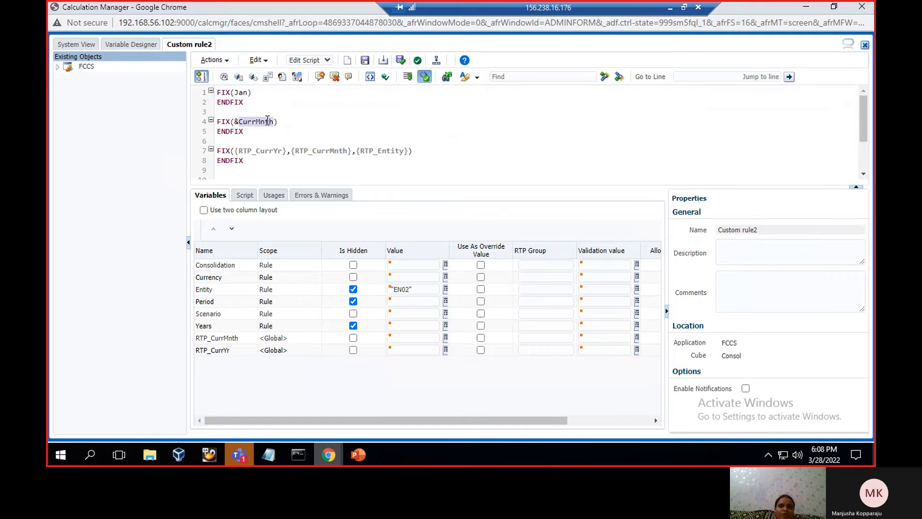
Examine the FIX(Jan), FIX(&CurrMnth) and RTP-based FIX statements in Custom rule2 and the Is Hidden settings of its Entity, Period and Scenario variables
{"action": "left_click", "coordinate": [288, 120]}
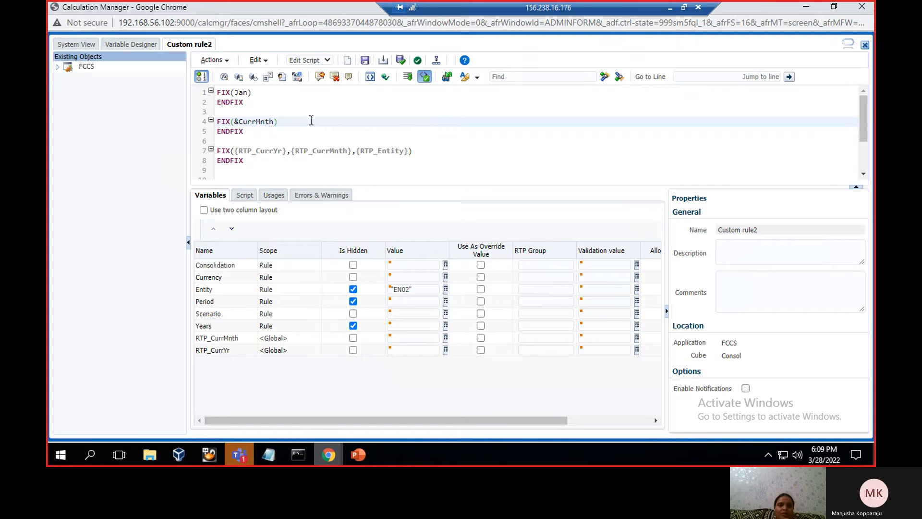
{"action": "left_click", "coordinate": [303, 94]}
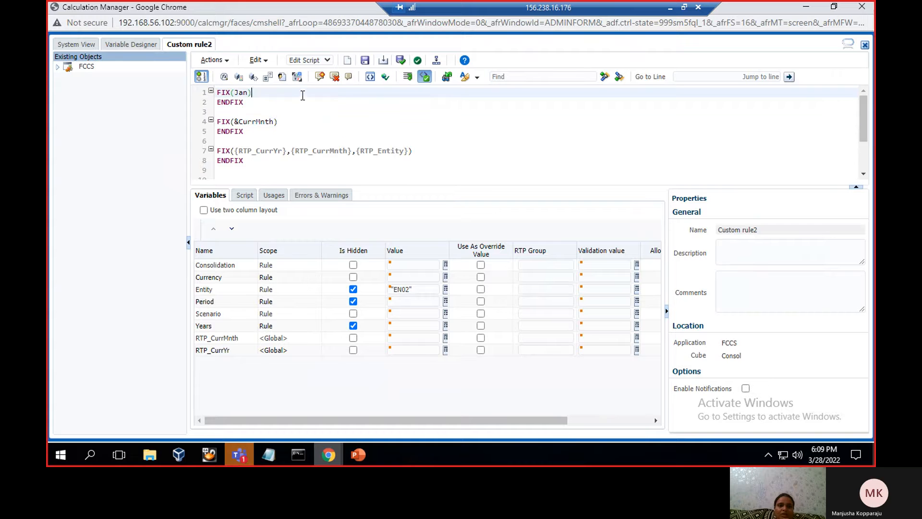
{"action": "left_click", "coordinate": [296, 128]}
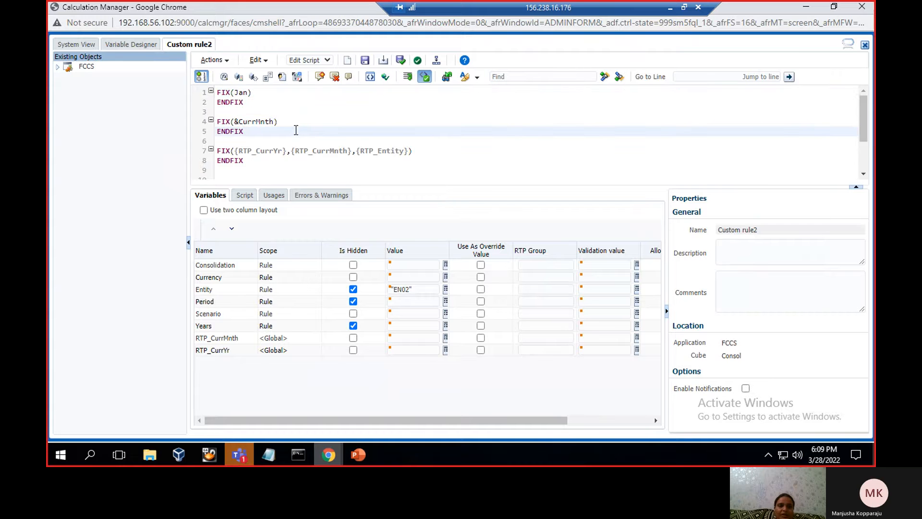
{"action": "left_click", "coordinate": [284, 150]}
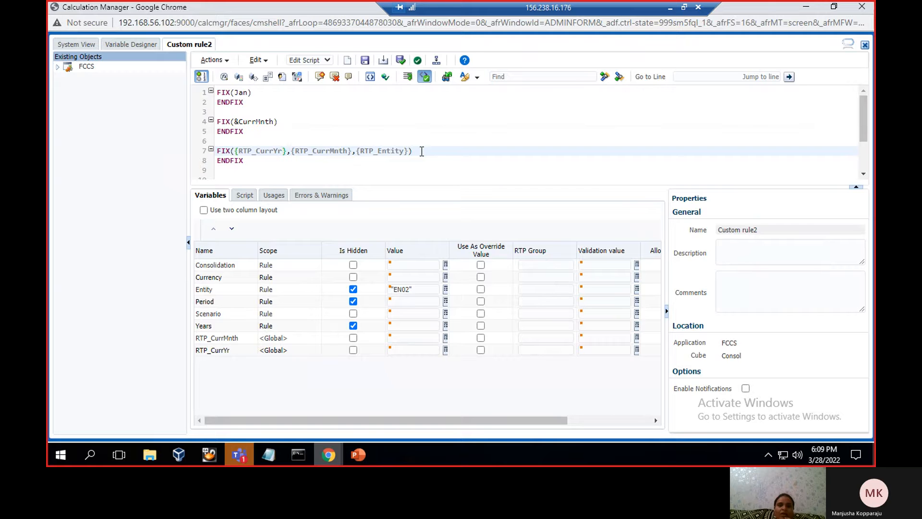
{"action": "left_click", "coordinate": [410, 163]}
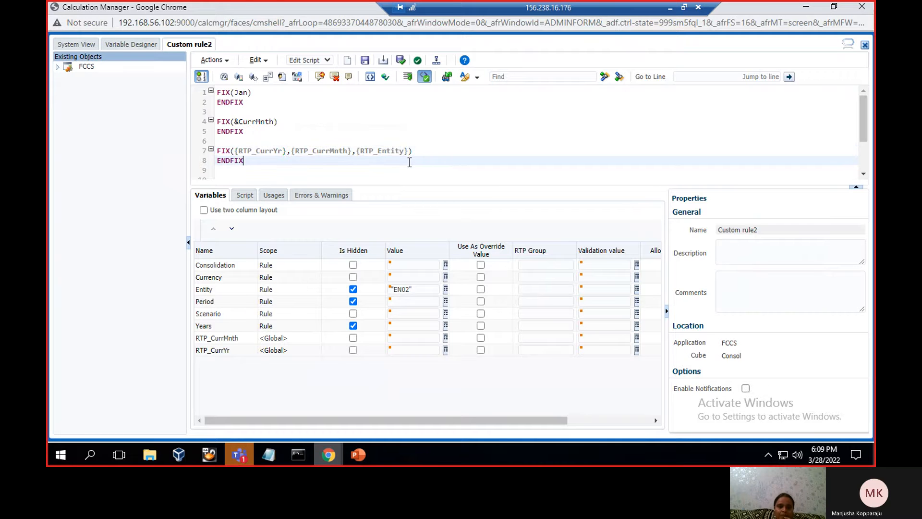
{"action": "left_click", "coordinate": [419, 154]}
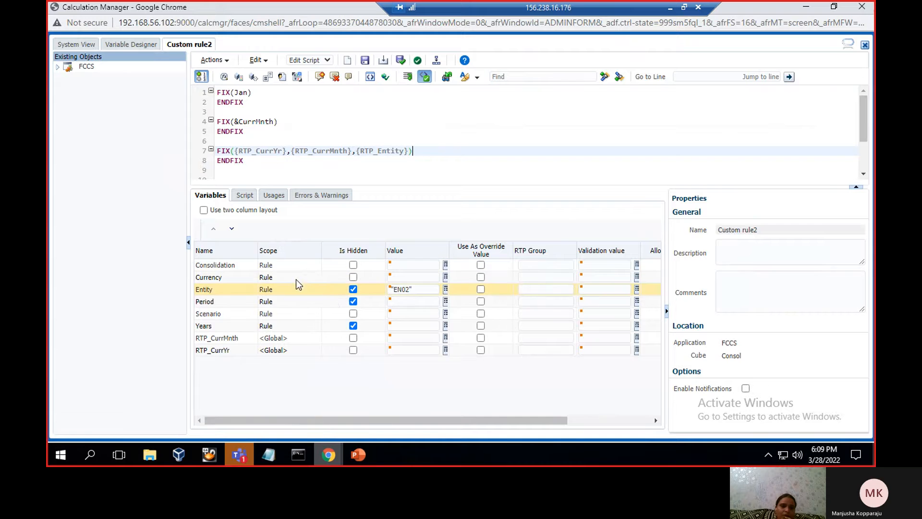
{"action": "left_click", "coordinate": [341, 290]}
{"action": "left_click", "coordinate": [355, 302]}
{"action": "left_click", "coordinate": [353, 314]}
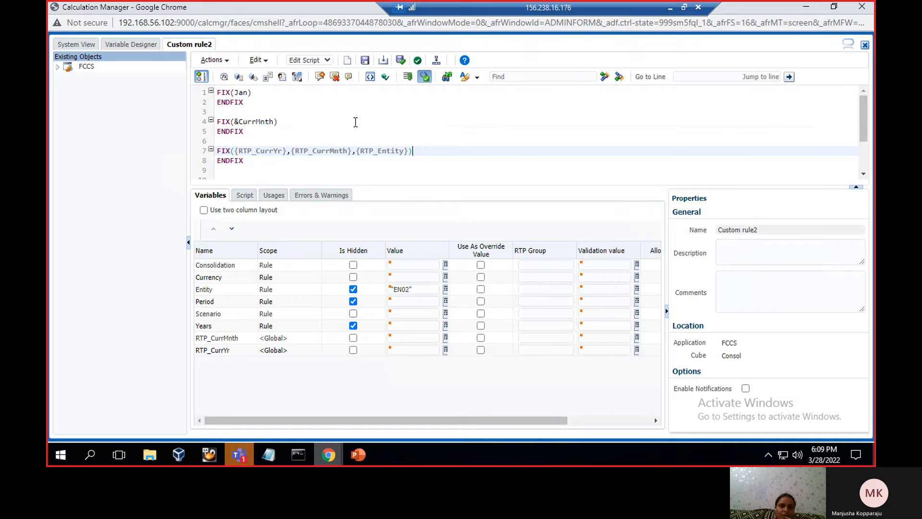
Save Custom rule2 and deploy it to the FCCS application
{"action": "left_click", "coordinate": [365, 61]}
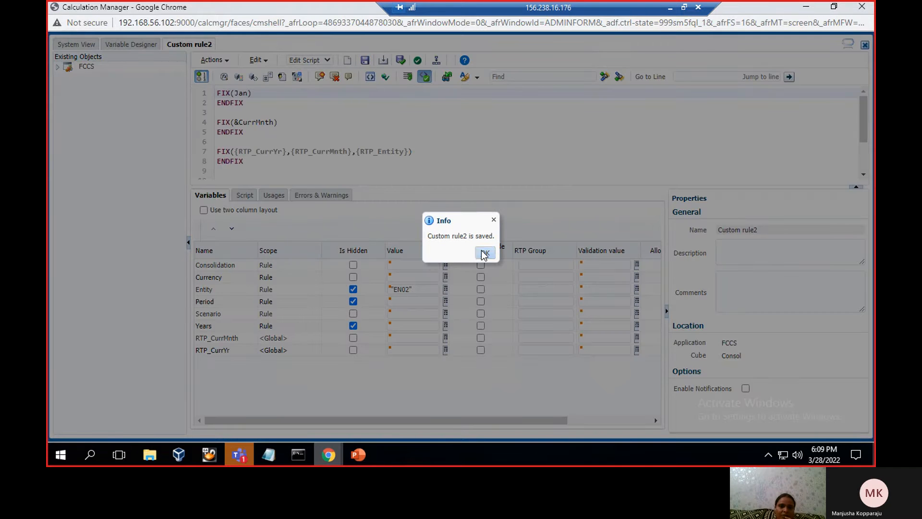
{"action": "left_click", "coordinate": [484, 253]}
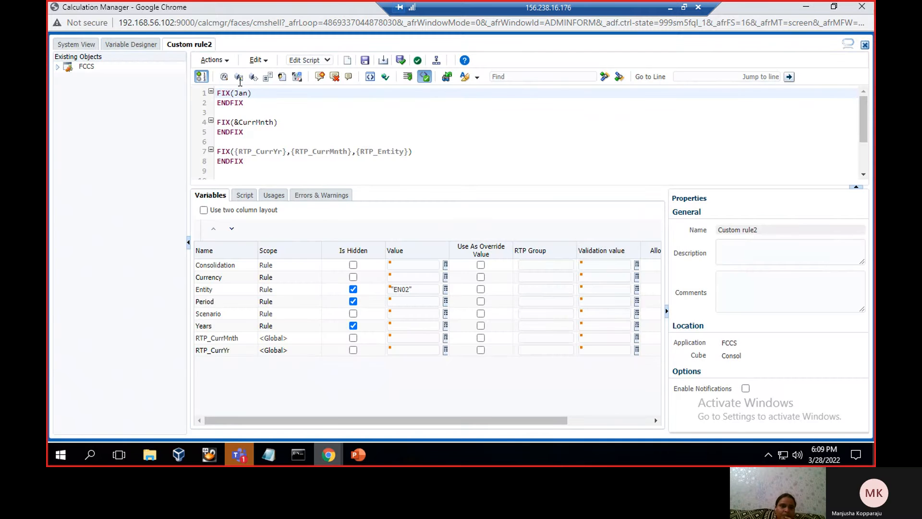
{"action": "left_click", "coordinate": [212, 60]}
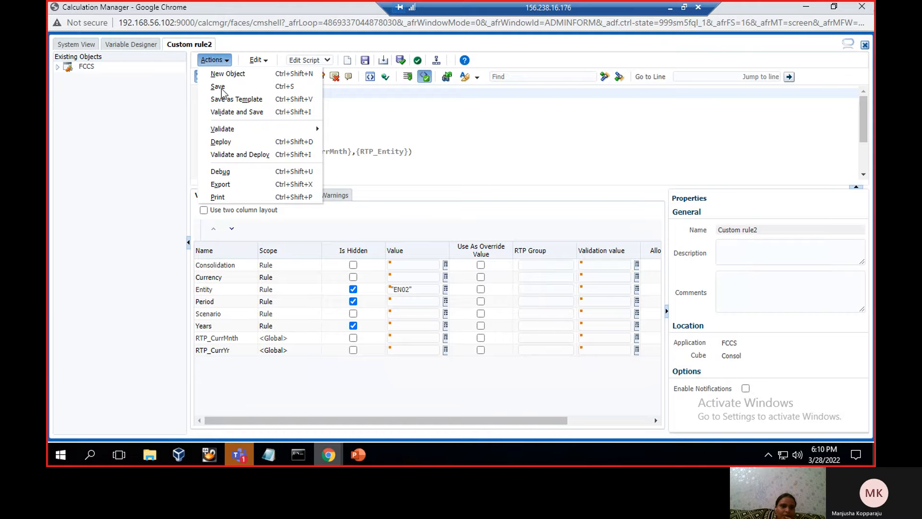
{"action": "left_click", "coordinate": [243, 143]}
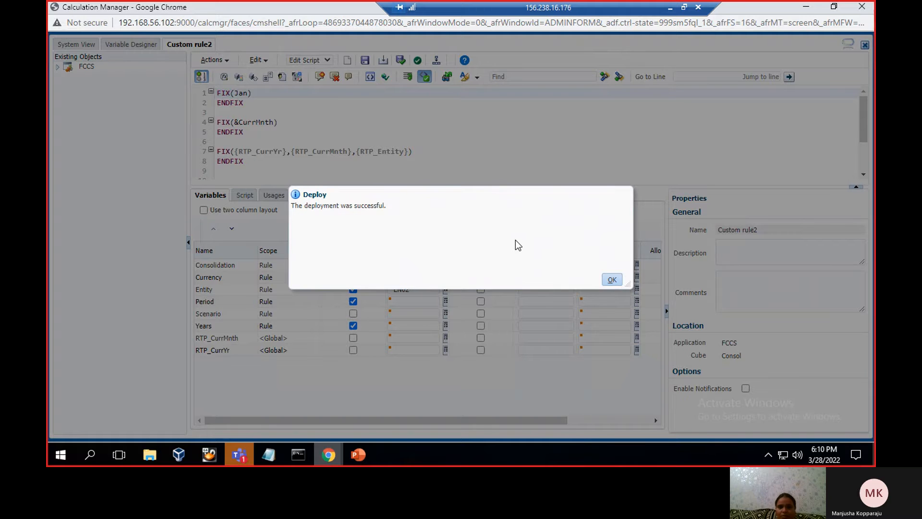
{"action": "left_click", "coordinate": [619, 278]}
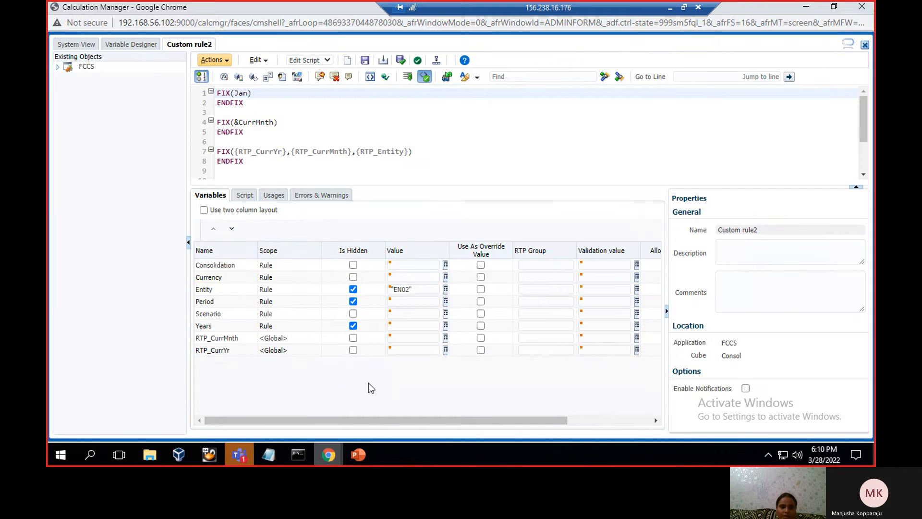
Switch to the EPM Cloud Financial Consolidation and Close window in Chrome and show the Business Rules list
{"action": "left_click", "coordinate": [324, 461]}
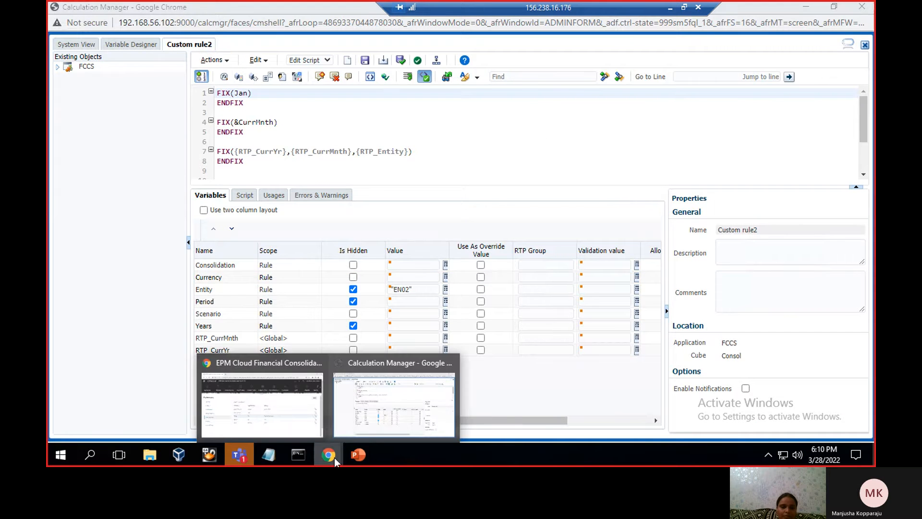
{"action": "left_click", "coordinate": [350, 457]}
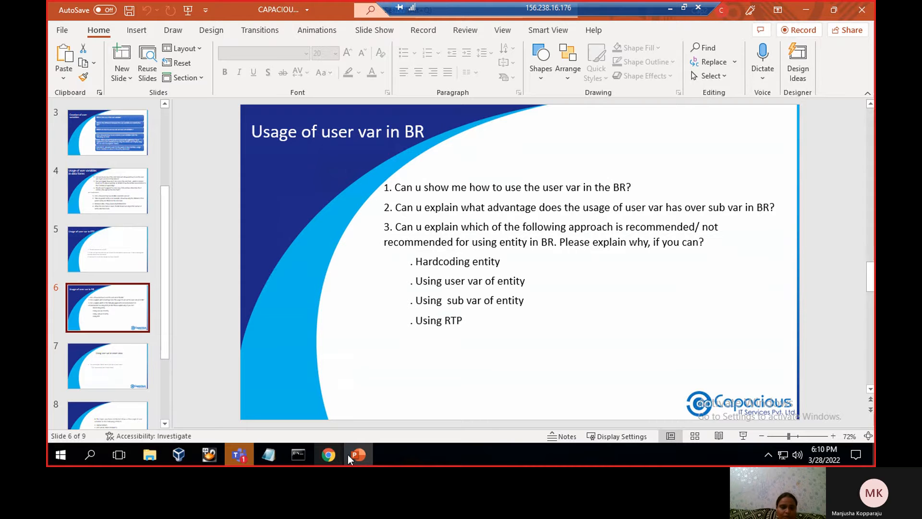
{"action": "mouse_move", "coordinate": [339, 454]}
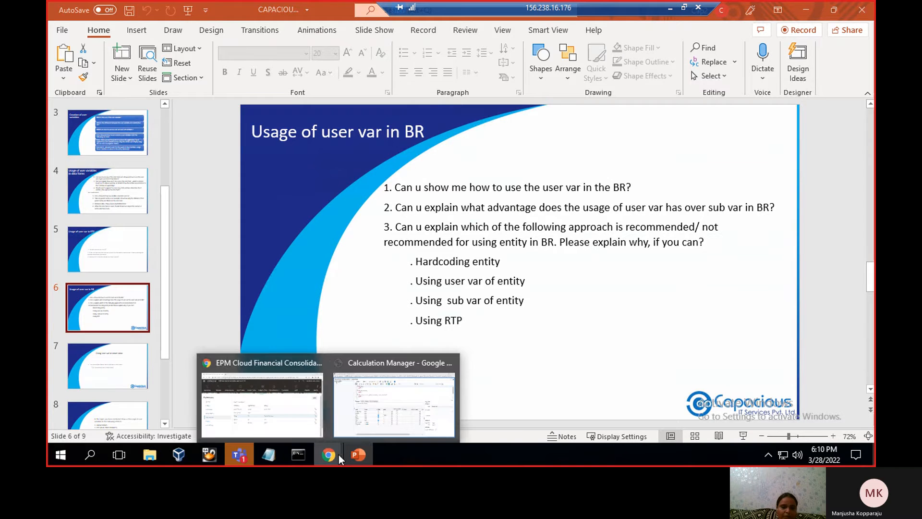
{"action": "left_click", "coordinate": [312, 422]}
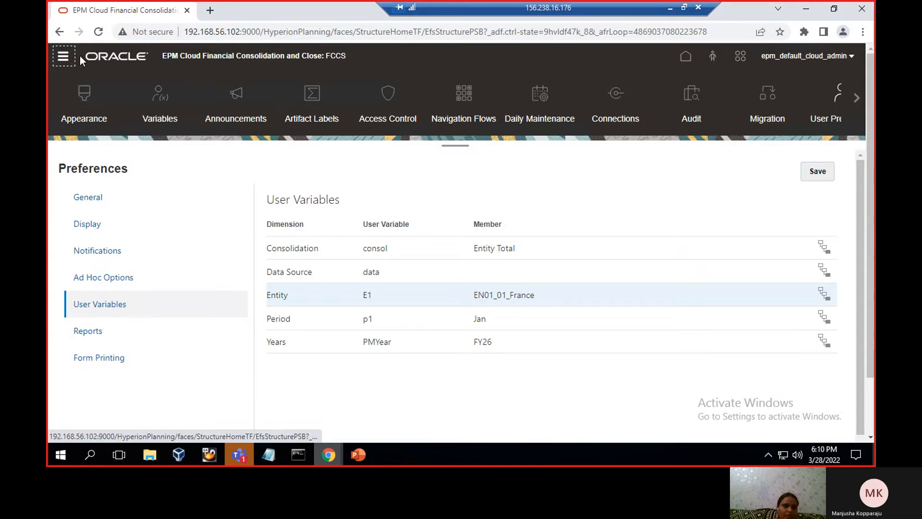
{"action": "left_click", "coordinate": [61, 59]}
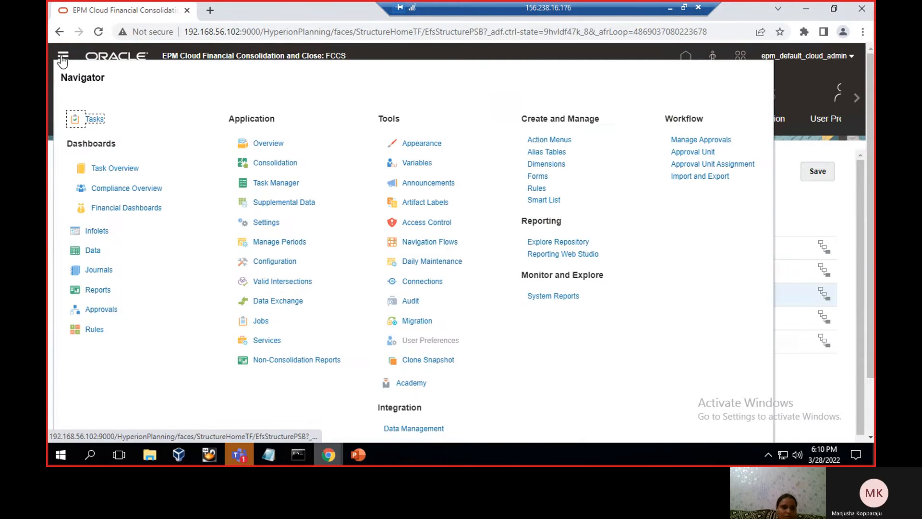
{"action": "left_click", "coordinate": [91, 329]}
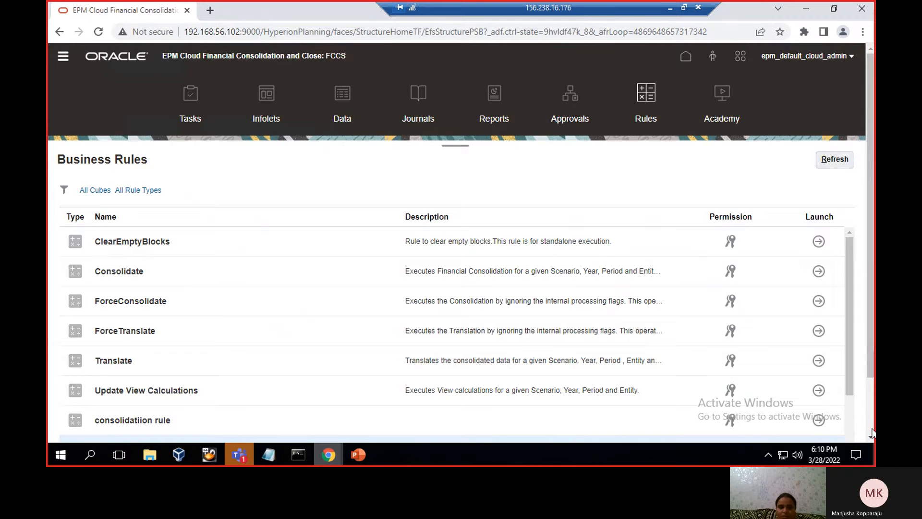
Launch Custom rule2 from the Business Rules list to bring up its runtime prompts
{"action": "scroll", "coordinate": [867, 429], "scroll_direction": "down", "scroll_amount": 3}
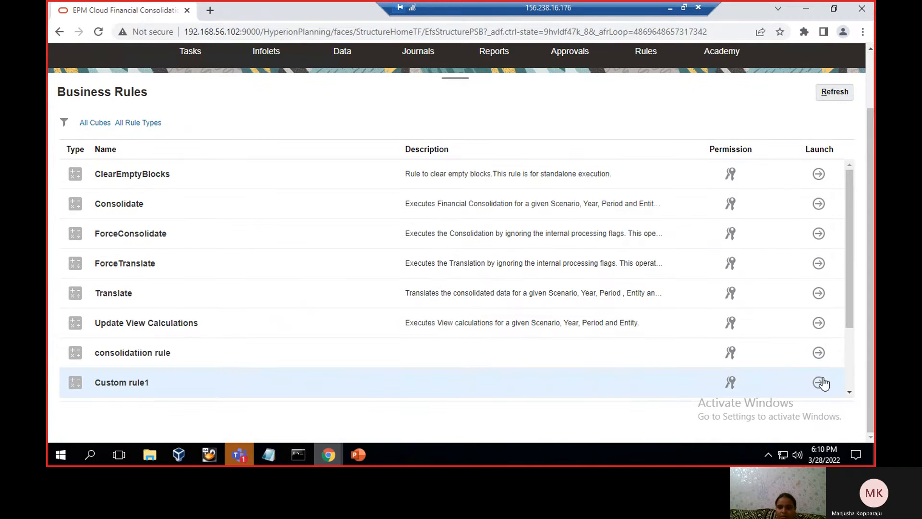
{"action": "left_click", "coordinate": [850, 392]}
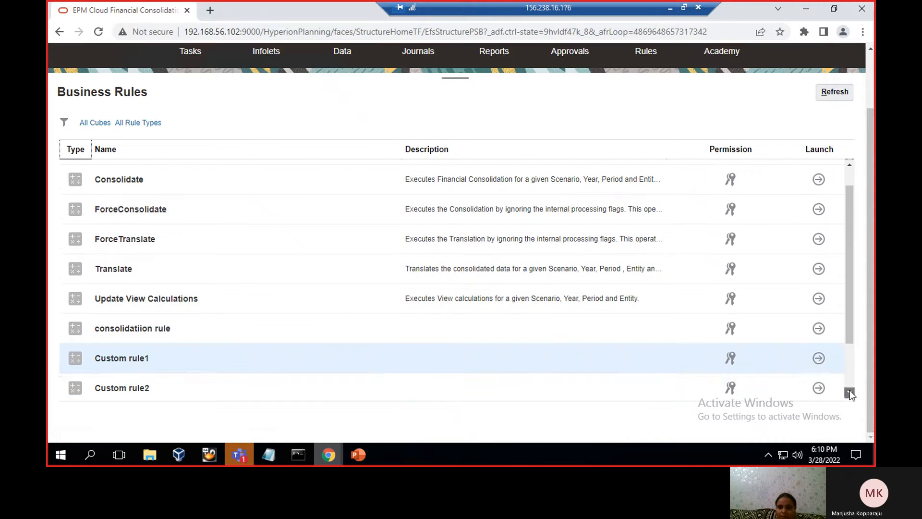
{"action": "left_click", "coordinate": [820, 389]}
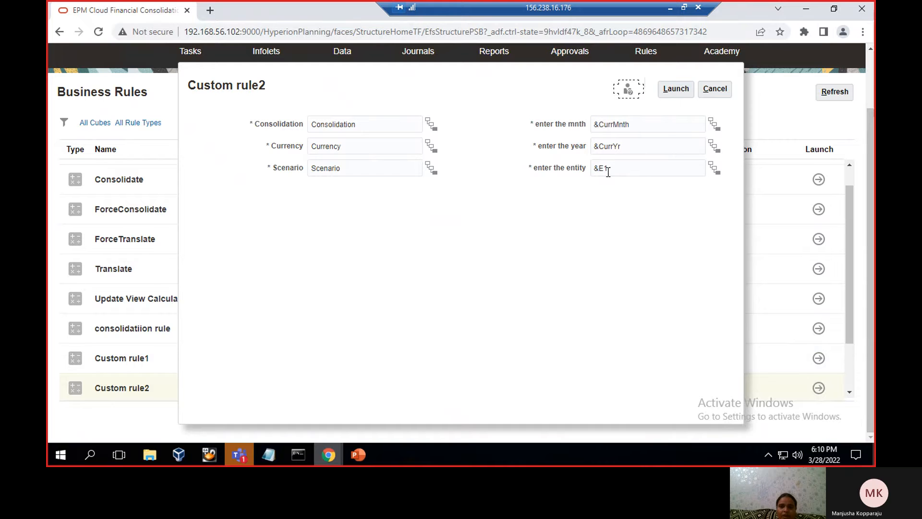
Set the "enter the entity" prompt to EN01_01_France, found under Total Geography, Segments and EN01
{"action": "left_click", "coordinate": [713, 169]}
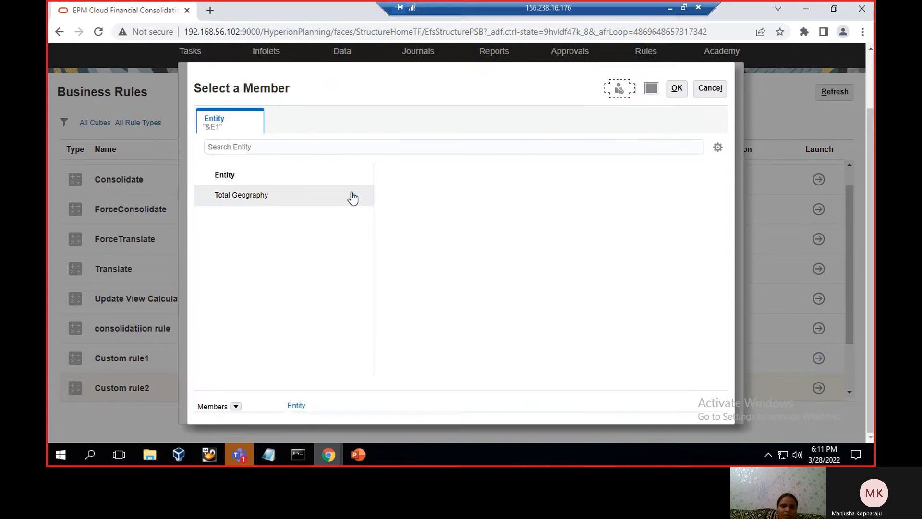
{"action": "left_click", "coordinate": [354, 194]}
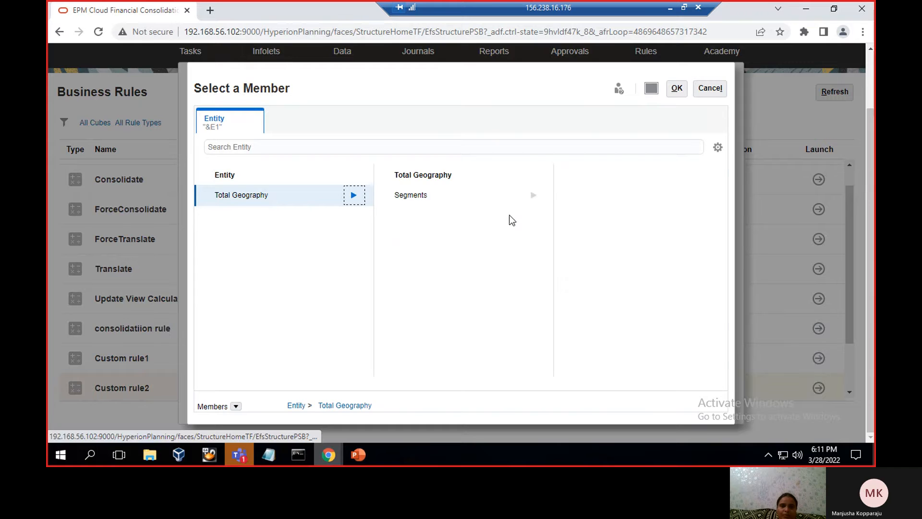
{"action": "left_click", "coordinate": [534, 196]}
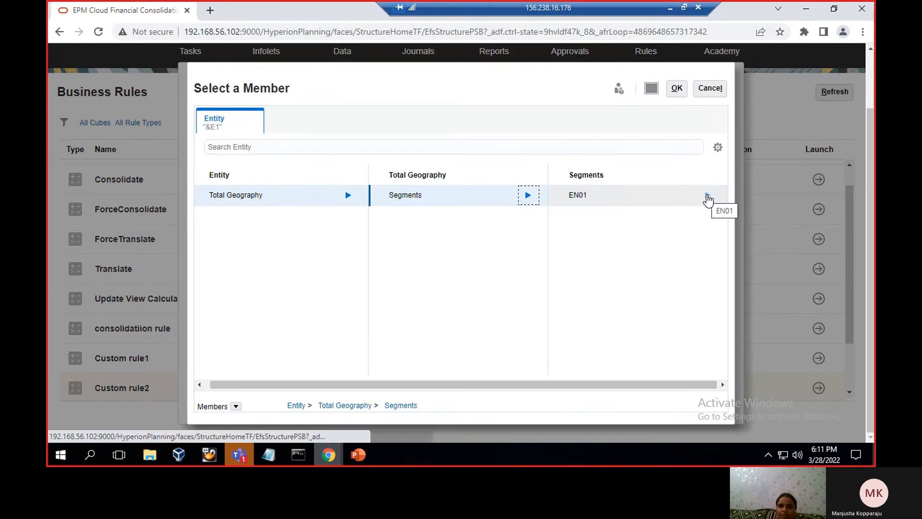
{"action": "left_click", "coordinate": [707, 196]}
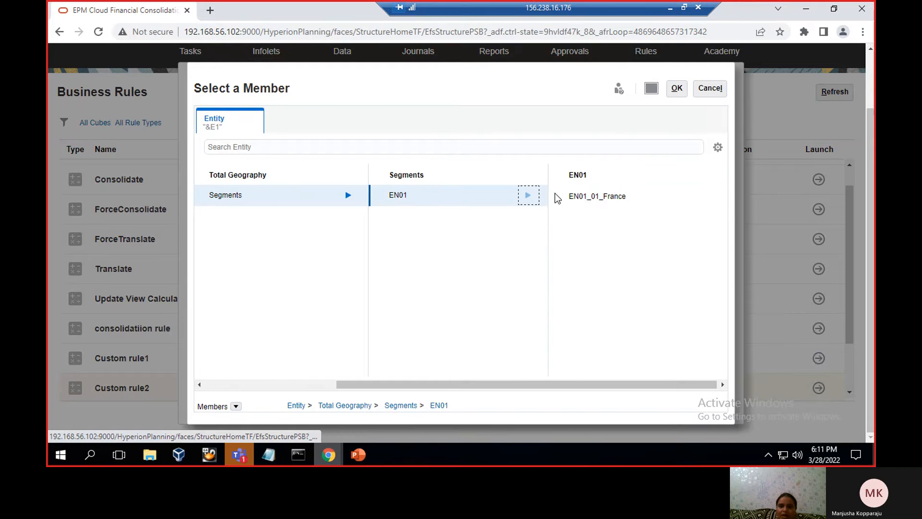
{"action": "left_click", "coordinate": [558, 196]}
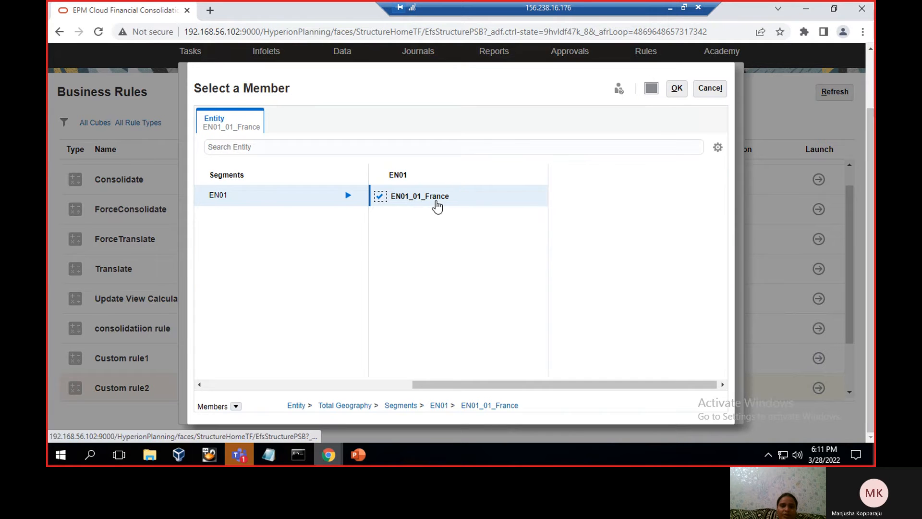
{"action": "left_click", "coordinate": [677, 96]}
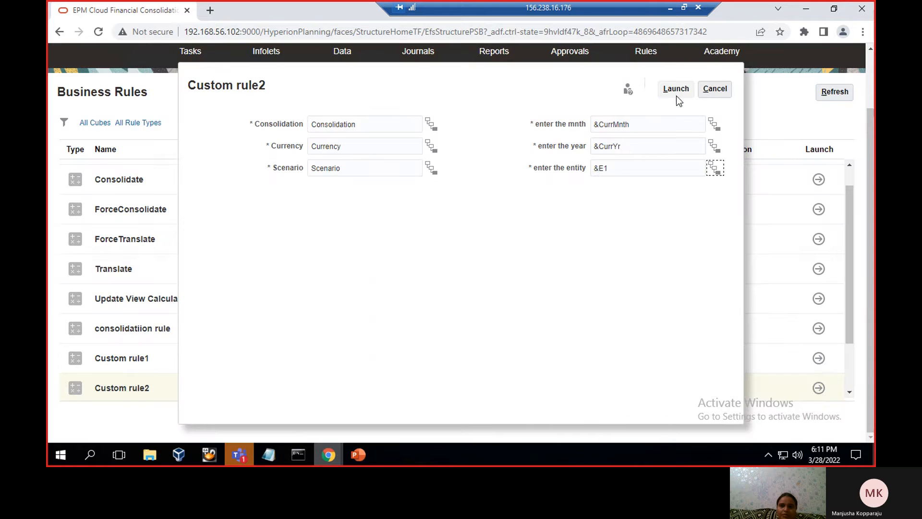
Read the "Using user var in smart view" slide in PowerPoint and open a blank workbook in Excel
{"action": "left_click", "coordinate": [355, 463]}
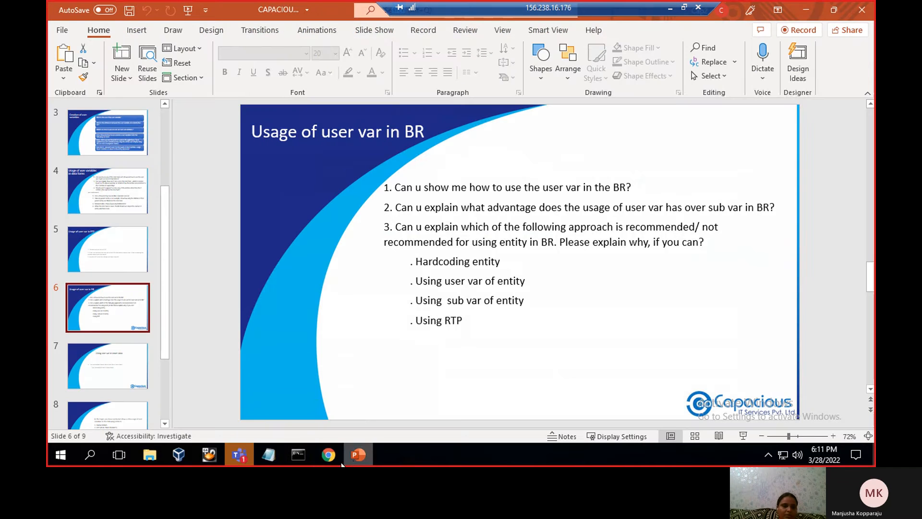
{"action": "left_click", "coordinate": [93, 377]}
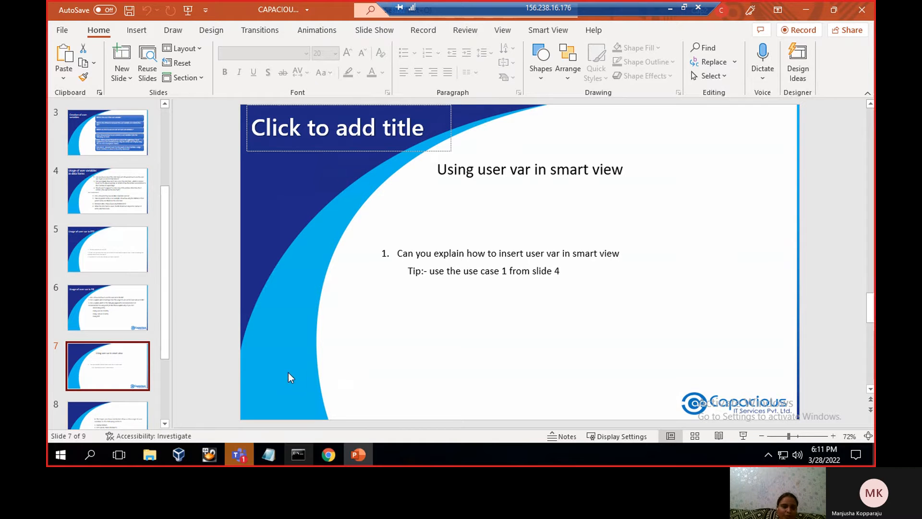
{"action": "left_click", "coordinate": [60, 456]}
{"action": "left_click", "coordinate": [142, 327]}
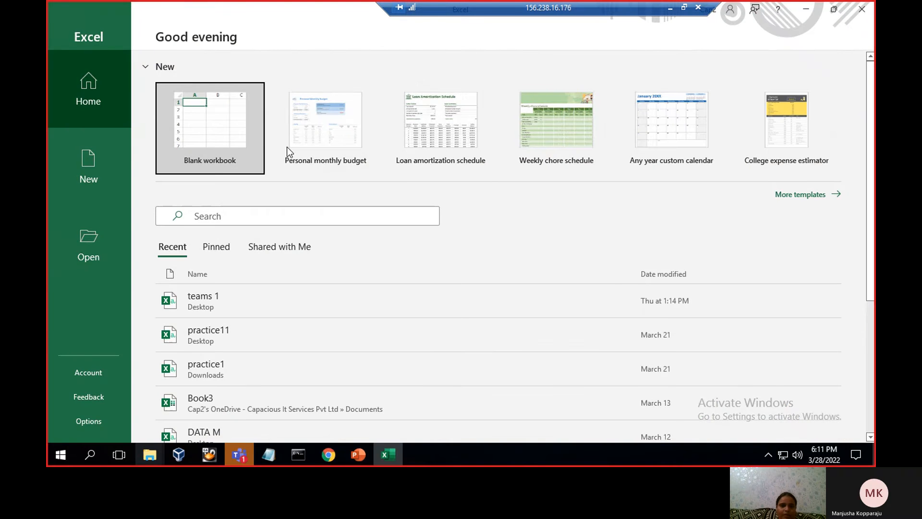
{"action": "left_click", "coordinate": [217, 128]}
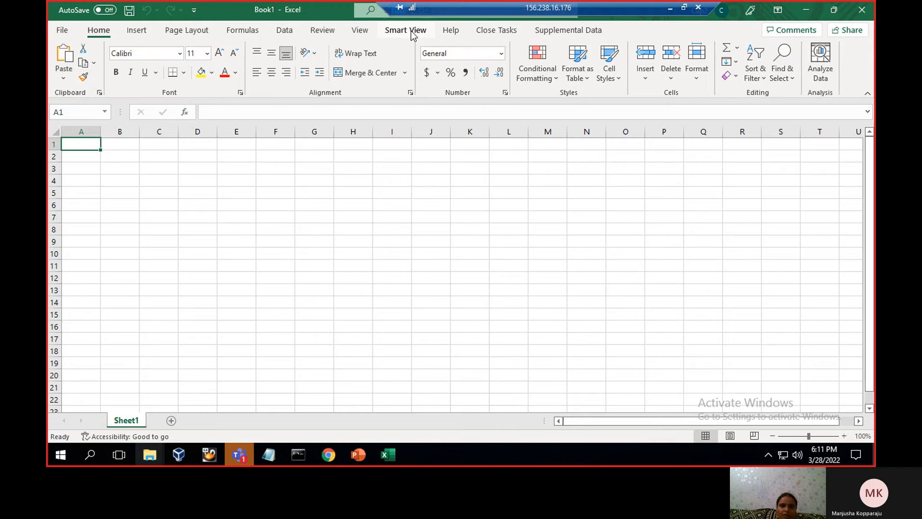
{"action": "left_click", "coordinate": [407, 31]}
{"action": "left_click", "coordinate": [63, 75]}
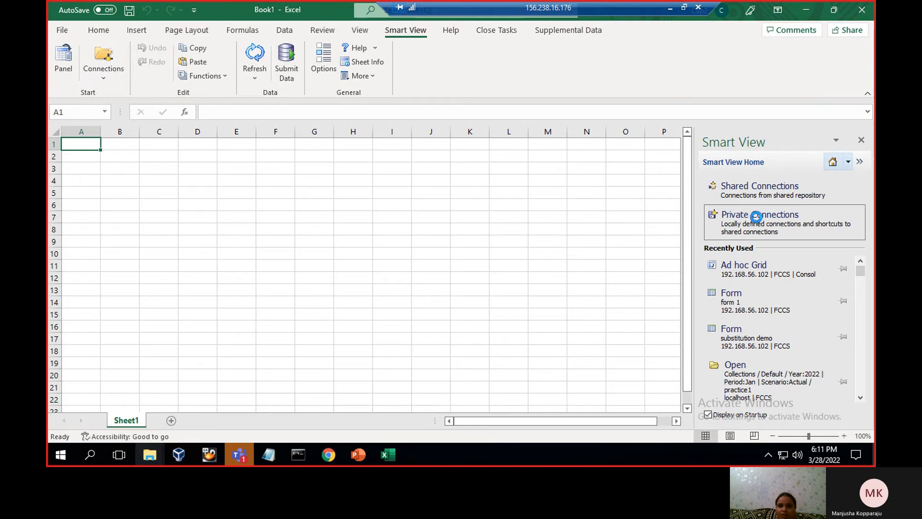
{"action": "left_click", "coordinate": [758, 219]}
{"action": "left_click", "coordinate": [833, 184]}
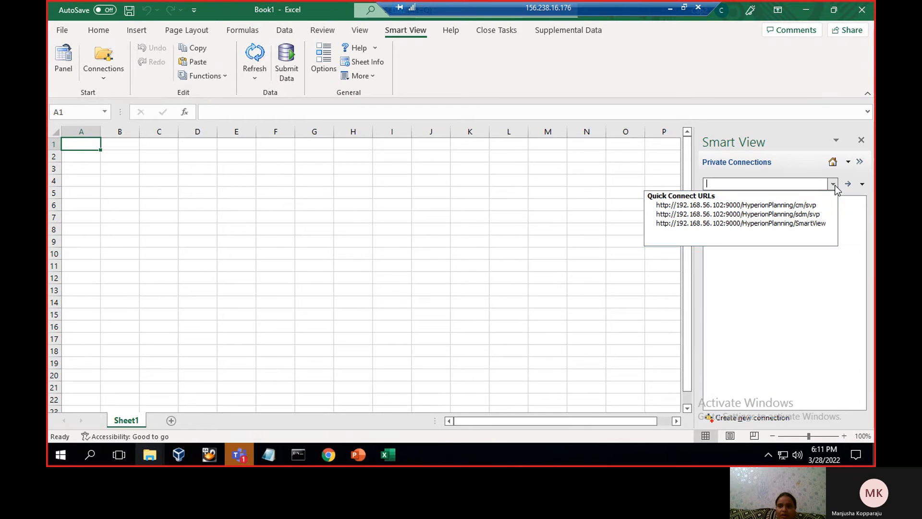
{"action": "left_click", "coordinate": [802, 224]}
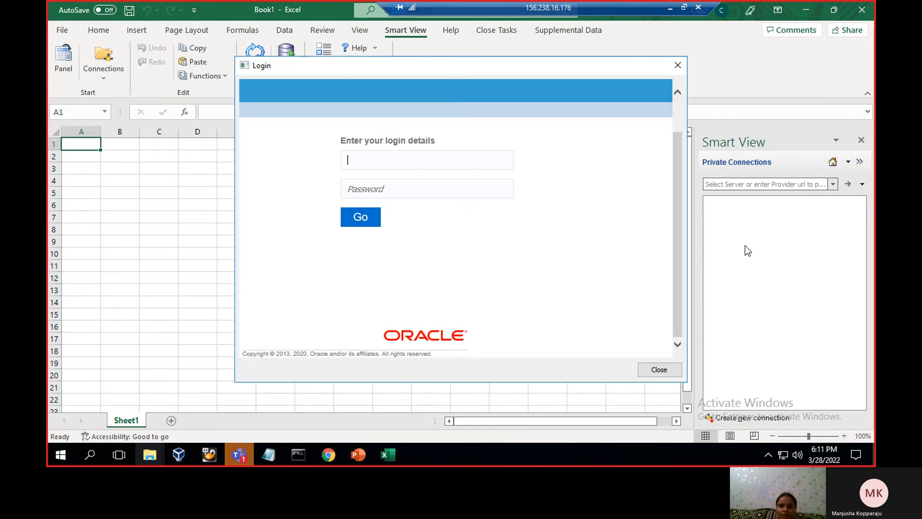
Sign in to the Oracle login dialog with the administrator user name from the Notepad file and the account password
{"action": "left_click", "coordinate": [269, 454]}
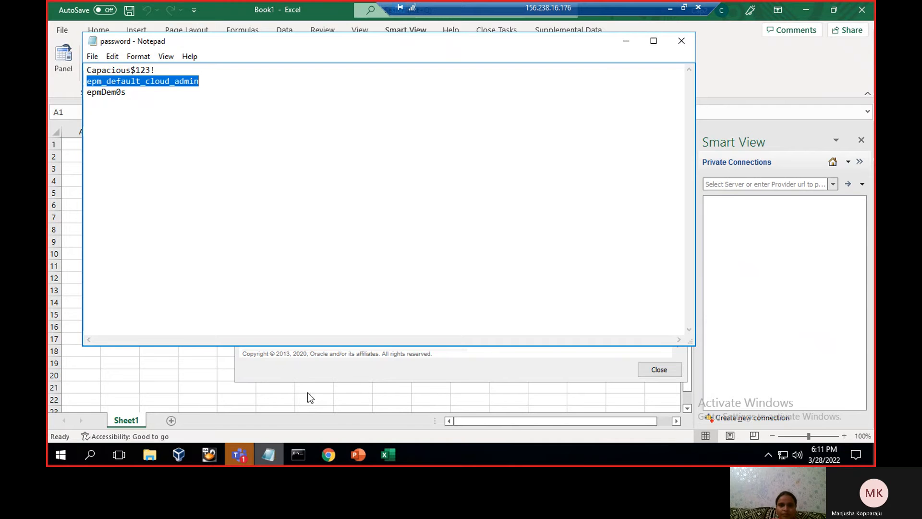
{"action": "left_click", "coordinate": [627, 44]}
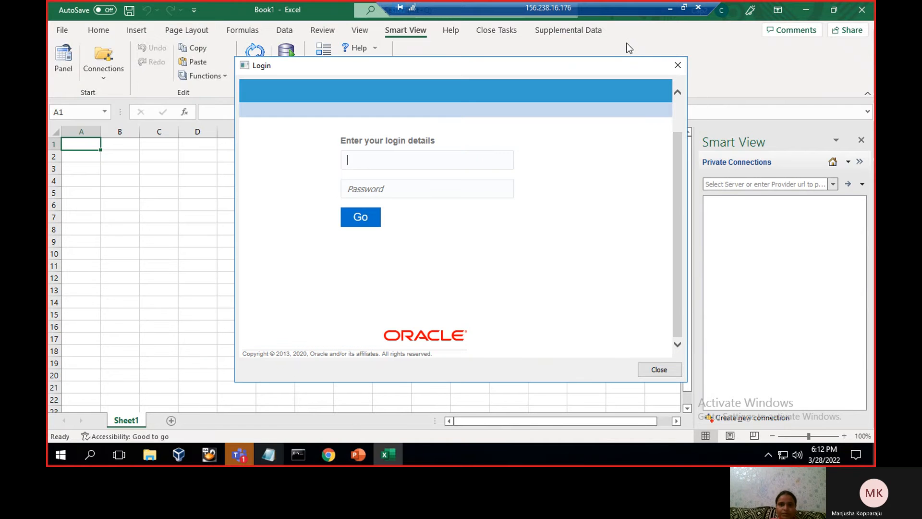
{"action": "type", "text": "epm_default_cloud_admin"}
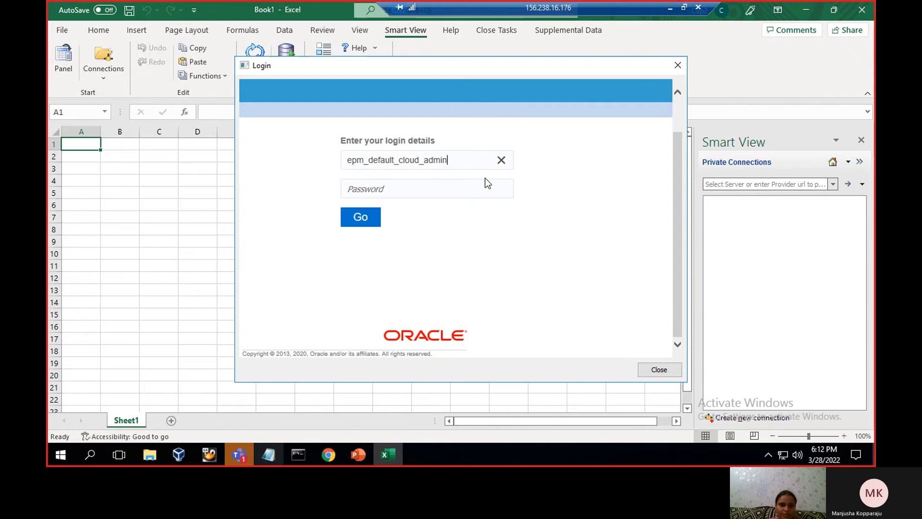
{"action": "left_click", "coordinate": [477, 188]}
{"action": "type", "text": "***"}
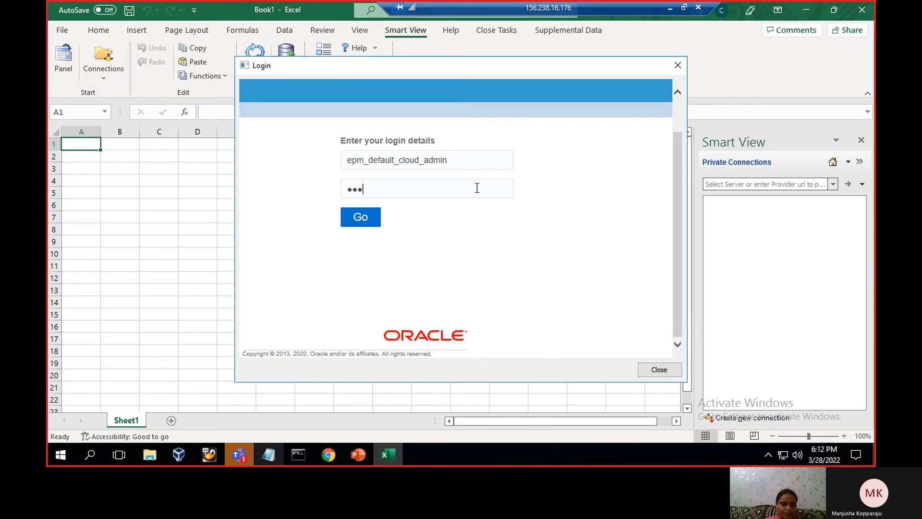
{"action": "type", "text": "*****"}
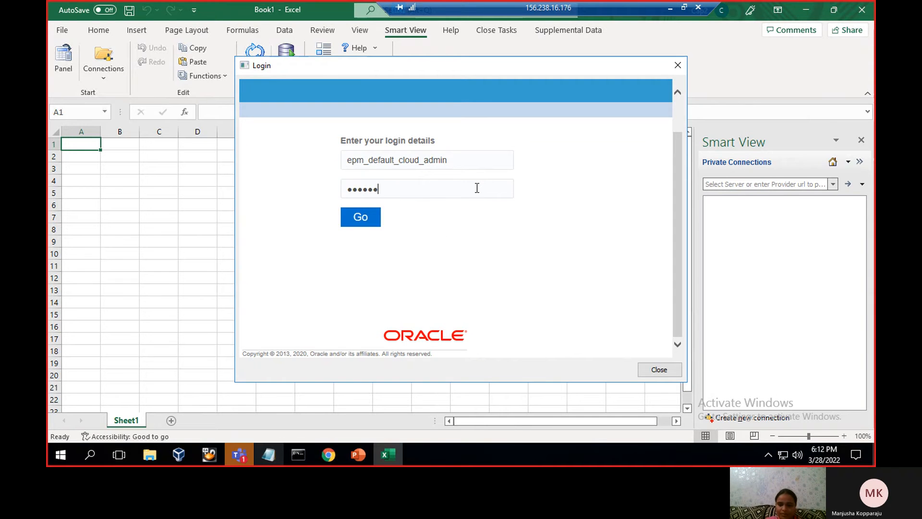
{"action": "key", "text": "Return"}
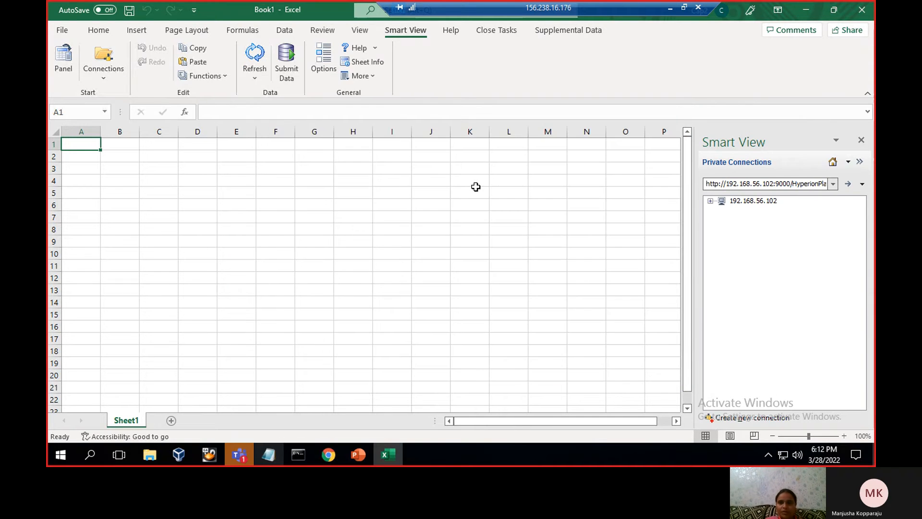
Start an ad hoc analysis on the form from2, found under FCCS, Library, Folder1 and folder
{"action": "left_click", "coordinate": [710, 201]}
{"action": "left_click", "coordinate": [723, 212]}
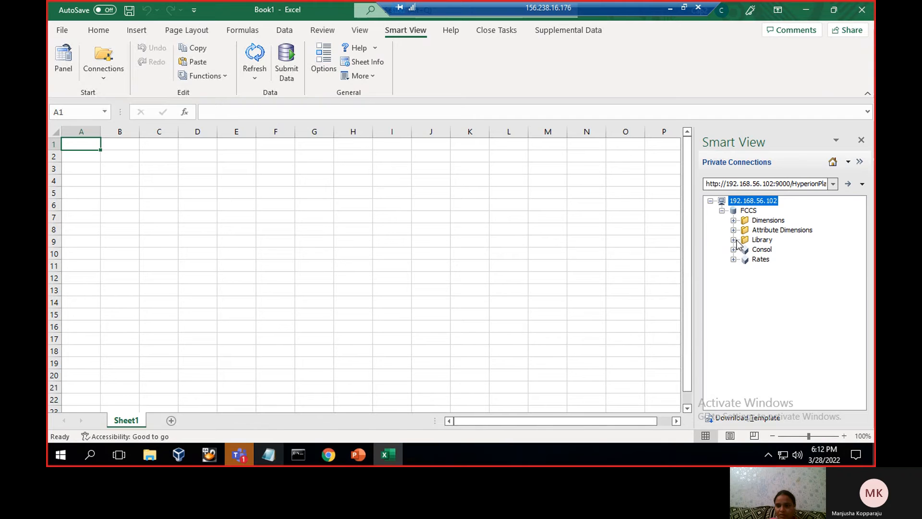
{"action": "left_click", "coordinate": [734, 239]}
{"action": "left_click", "coordinate": [745, 278]}
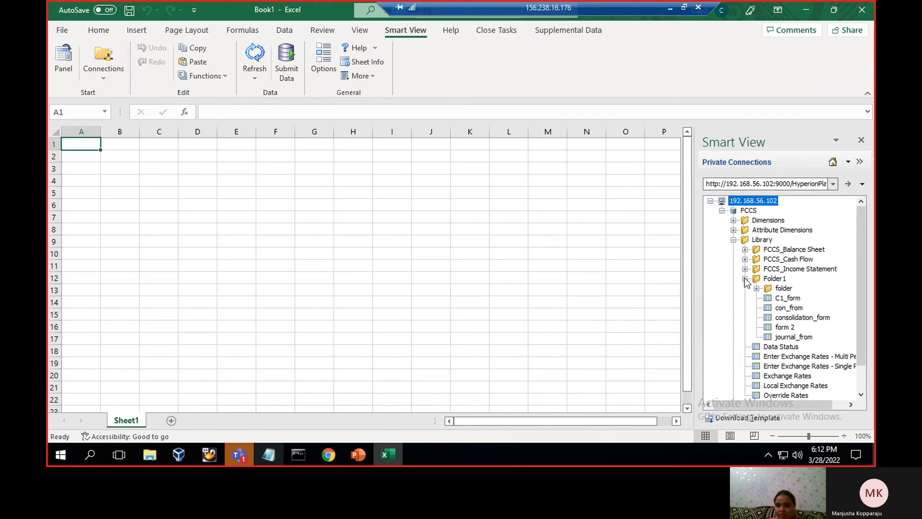
{"action": "left_click", "coordinate": [756, 288]}
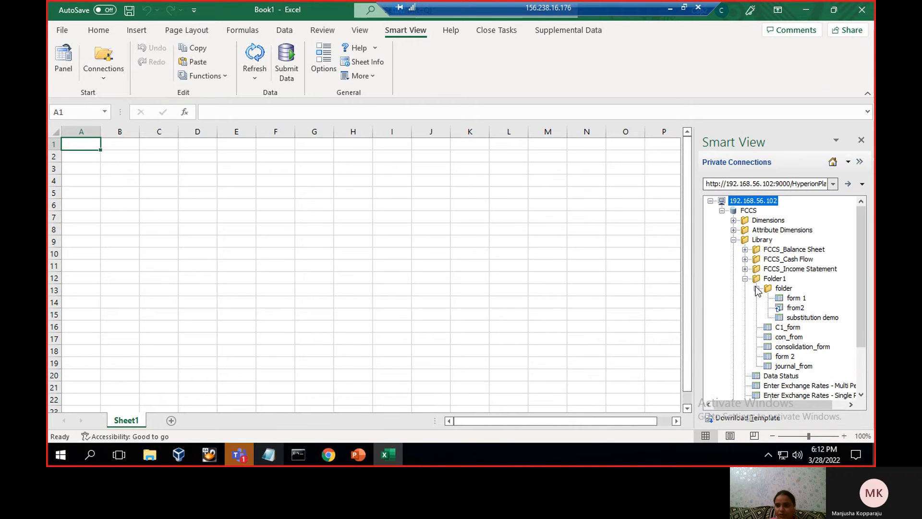
{"action": "left_click", "coordinate": [802, 309]}
{"action": "left_click", "coordinate": [726, 418]}
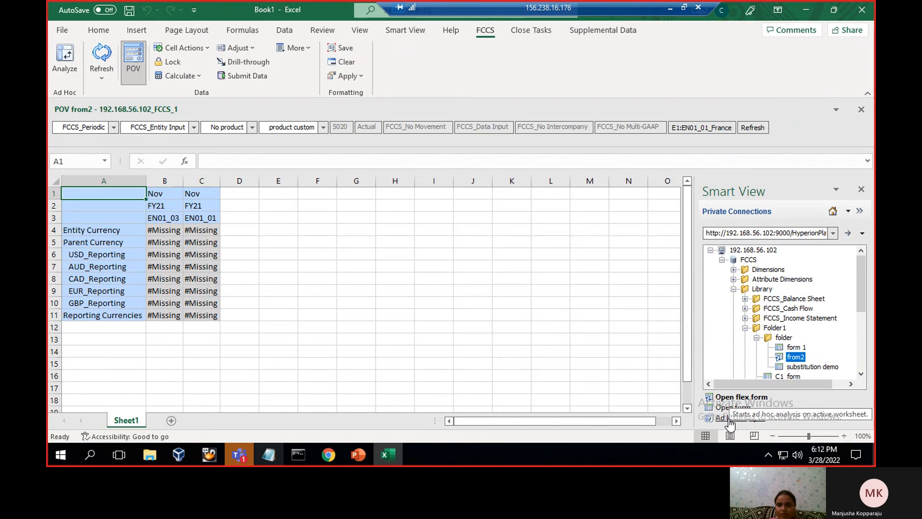
{"action": "left_click", "coordinate": [729, 420]}
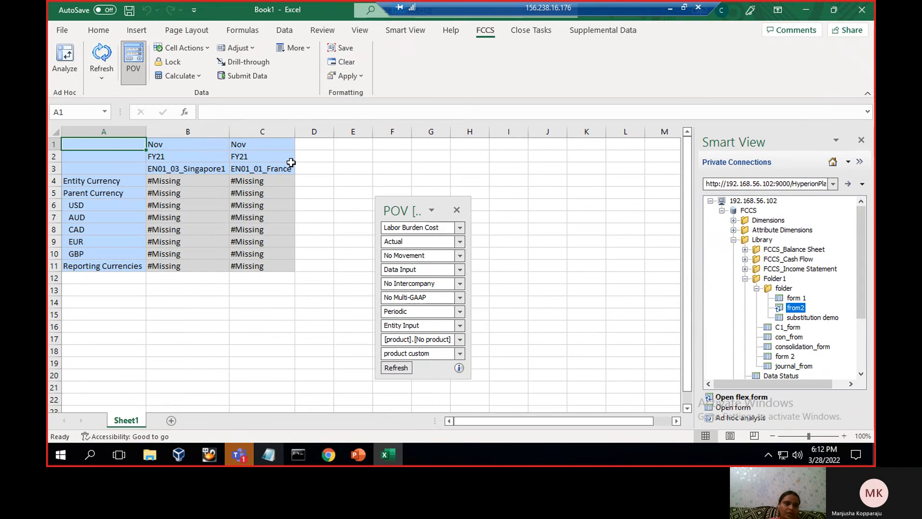
Enter the user variable reference &E1 in cell E3 and refresh the ad hoc grid
{"action": "left_click", "coordinate": [346, 167]}
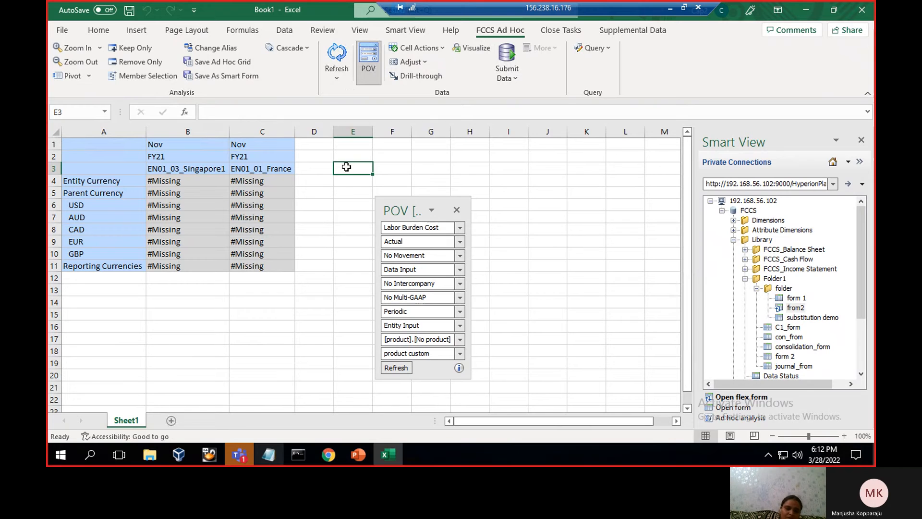
{"action": "type", "text": "&E1"}
{"action": "key", "text": "Return"}
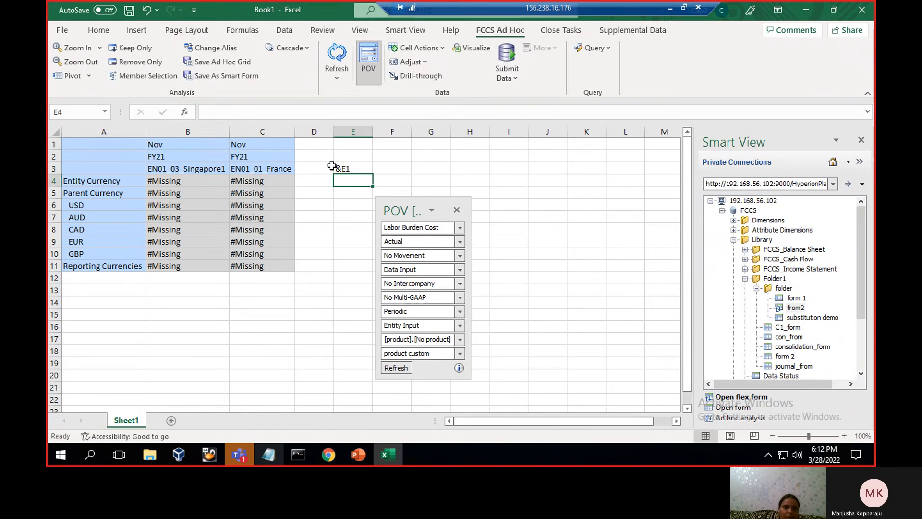
{"action": "left_click", "coordinate": [337, 52]}
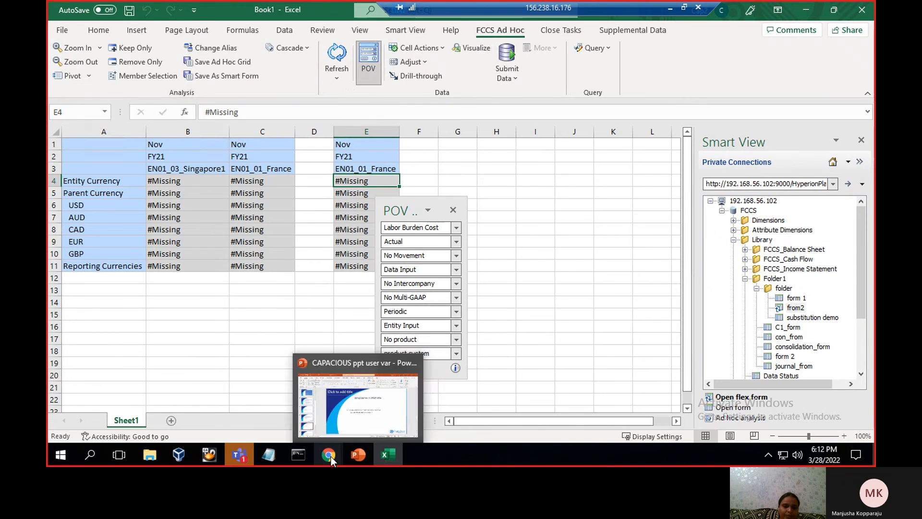
Switch to PowerPoint to read the user variable summary and closing slides, and bring up the fcc -interview chat in Teams
{"action": "left_click", "coordinate": [350, 457]}
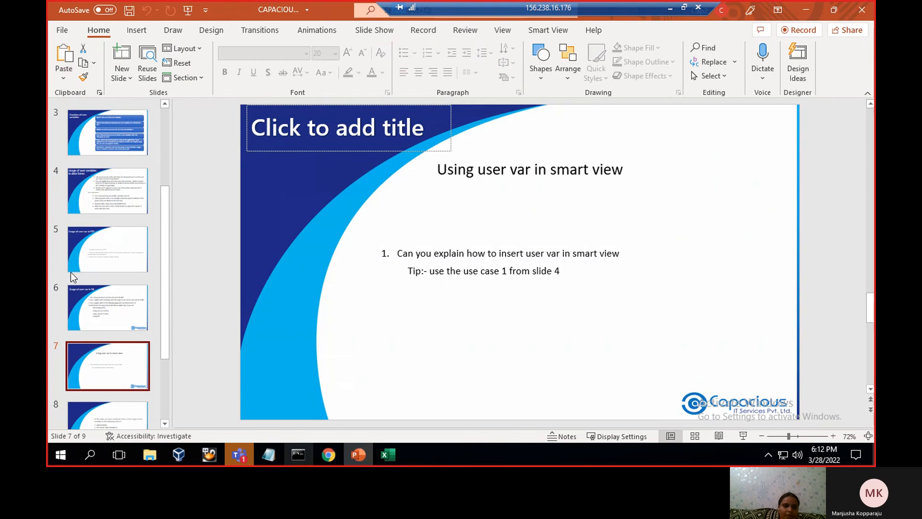
{"action": "key", "text": "Down"}
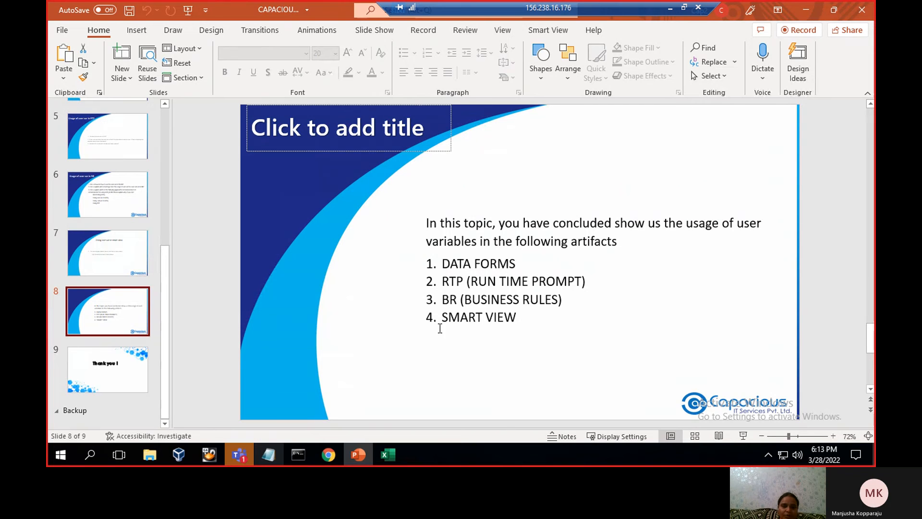
{"action": "left_click", "coordinate": [105, 368]}
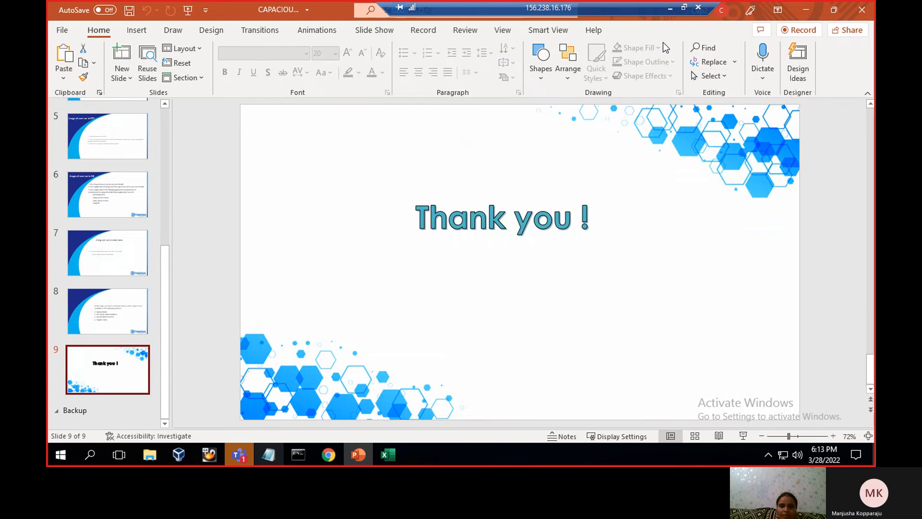
{"action": "left_click", "coordinate": [249, 451]}
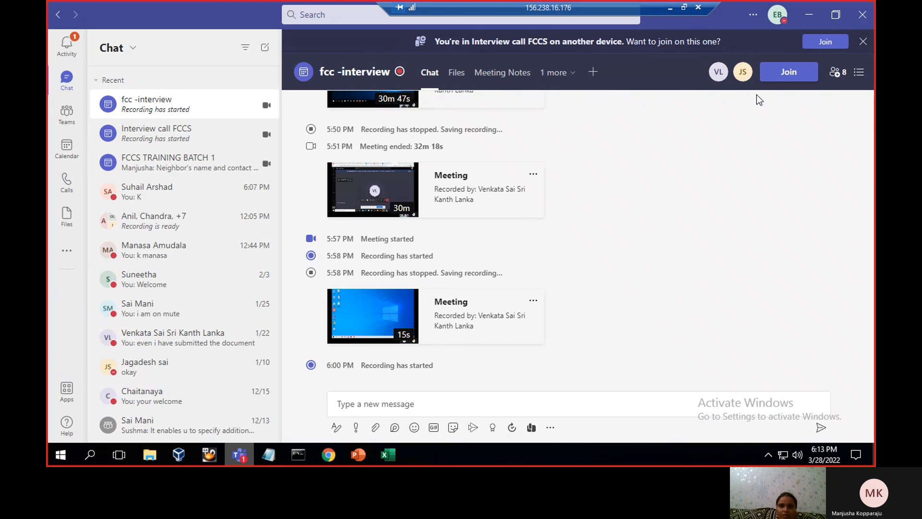